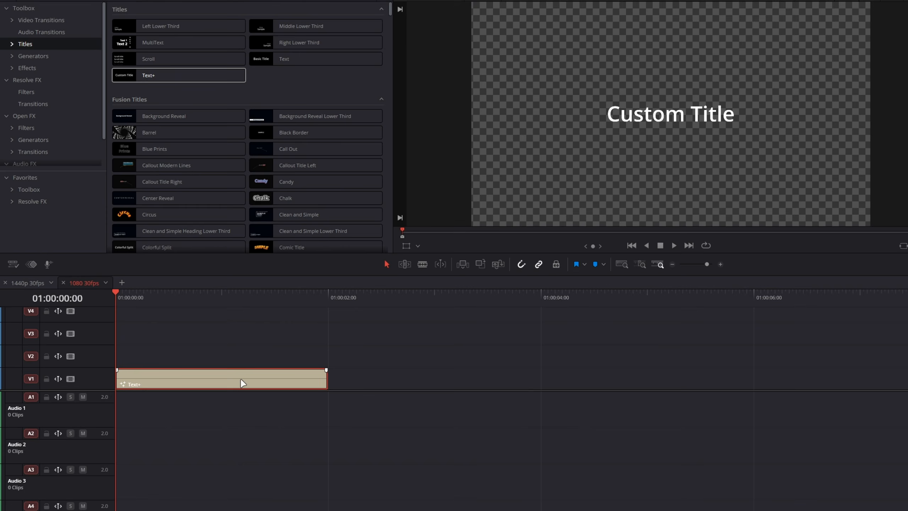
# Open the Text+ clip in the Fusion page and expand the Inspector to full height.
pyautogui.rightClick(242, 382)
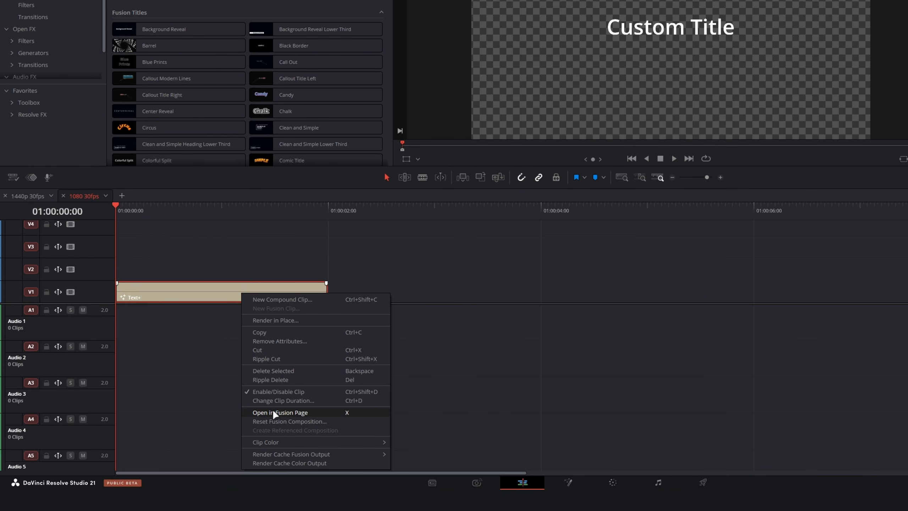
pyautogui.click(273, 409)
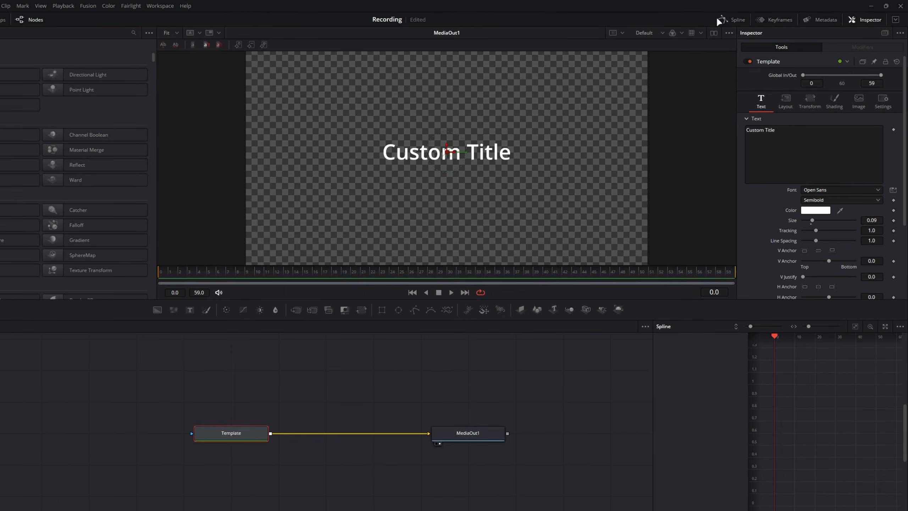
pyautogui.click(894, 21)
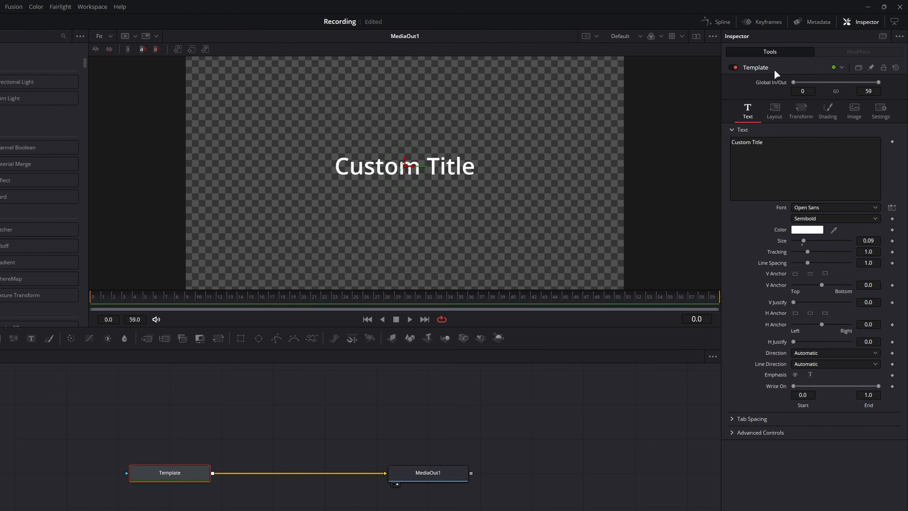
pyautogui.moveTo(98, 428); pyautogui.dragTo(260, 507)
# Add a custom number control named Counter to the Template node's Text page, using SliderControl as its input.
pyautogui.rightClick(786, 66)
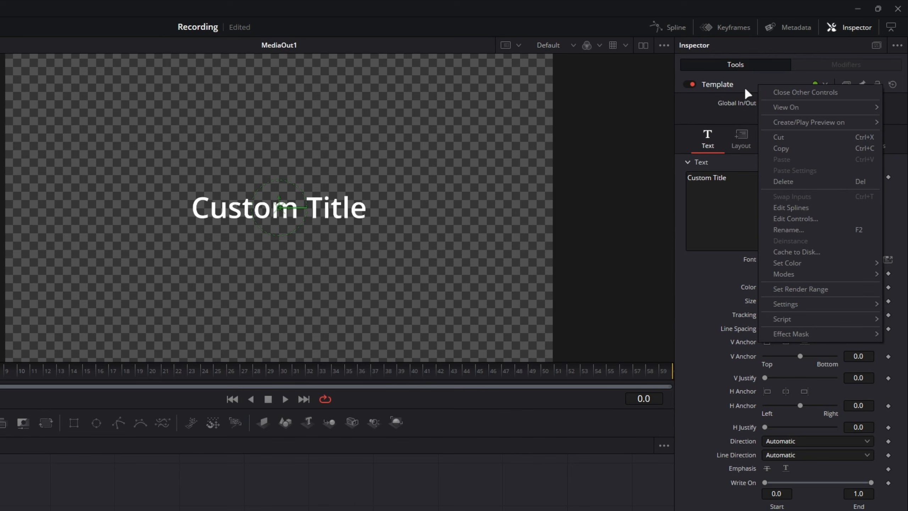
pyautogui.click(783, 222)
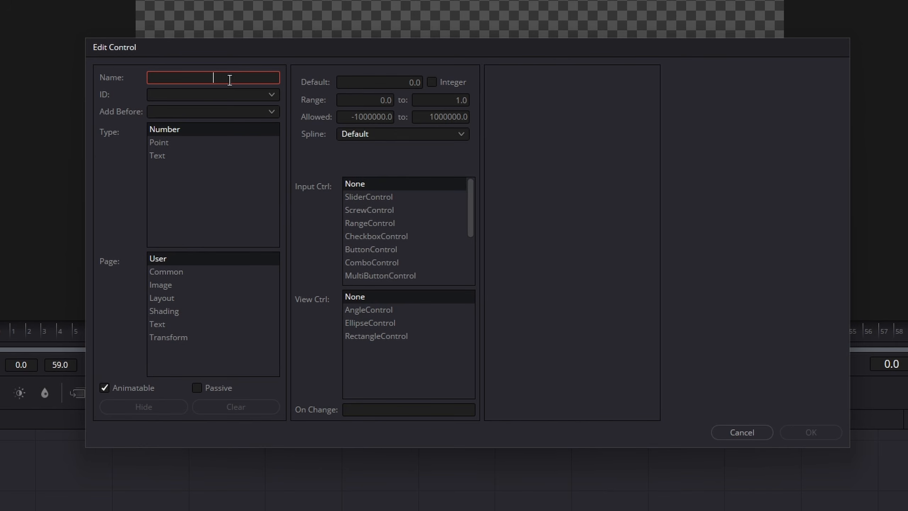
pyautogui.write('Counter')
pyautogui.click(165, 324)
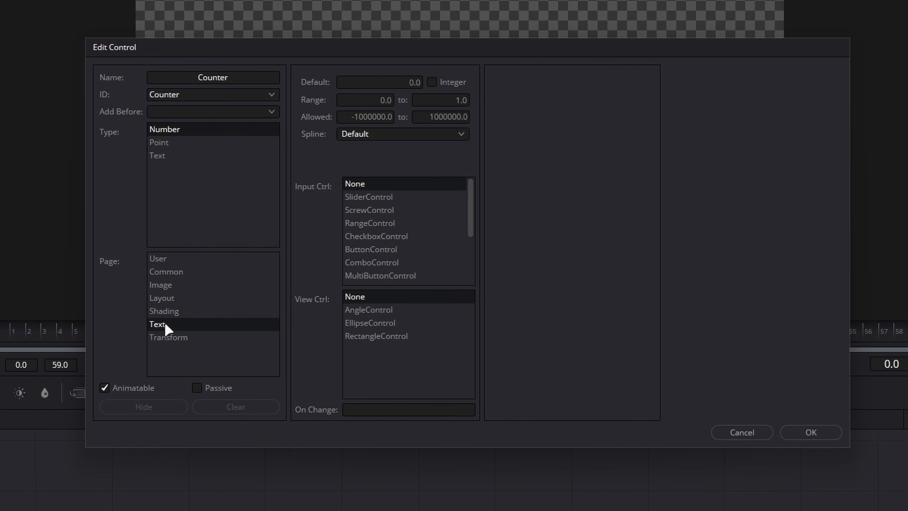
pyautogui.click(159, 259)
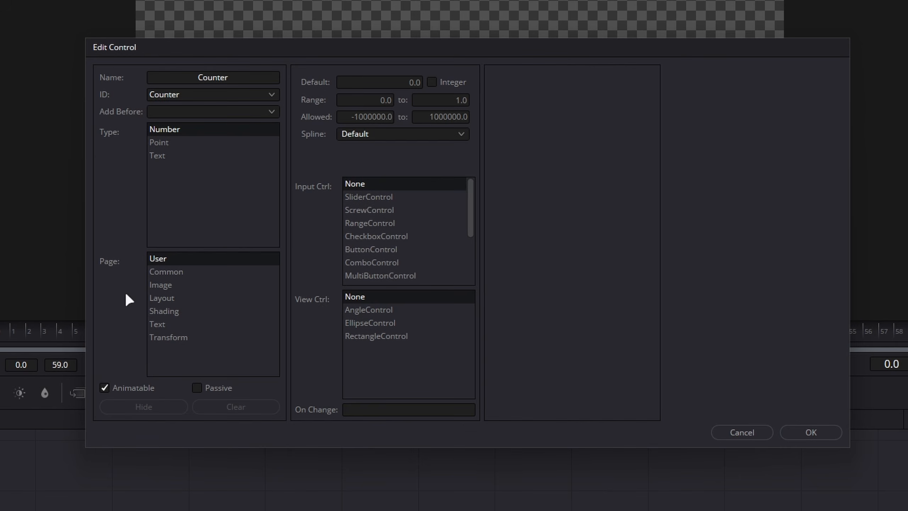
pyautogui.click(168, 325)
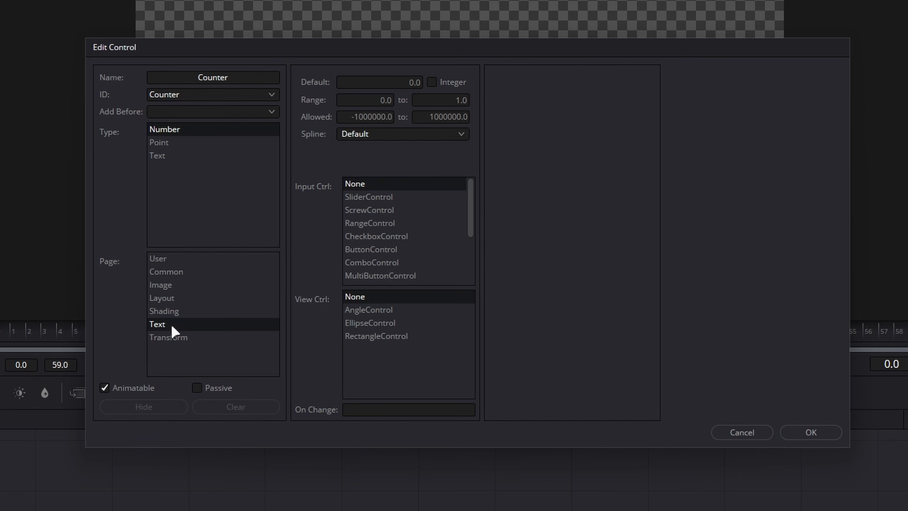
pyautogui.click(348, 197)
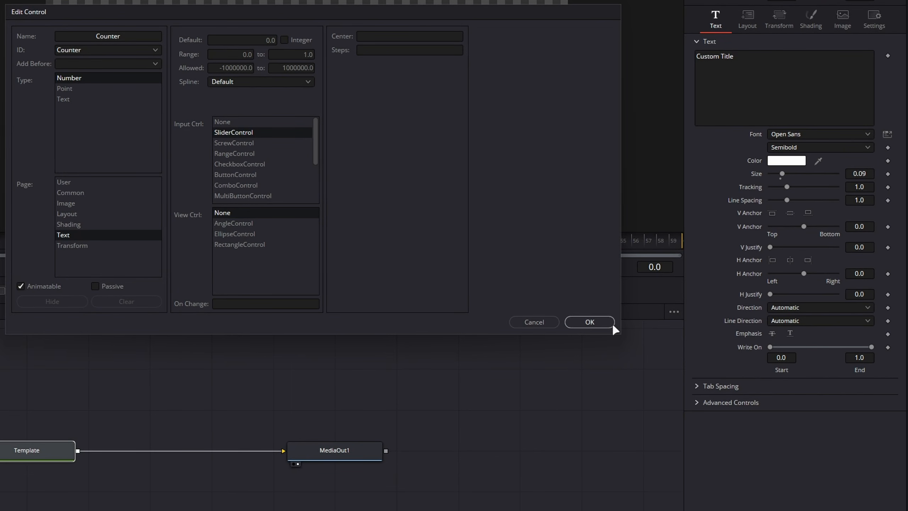
pyautogui.click(601, 321)
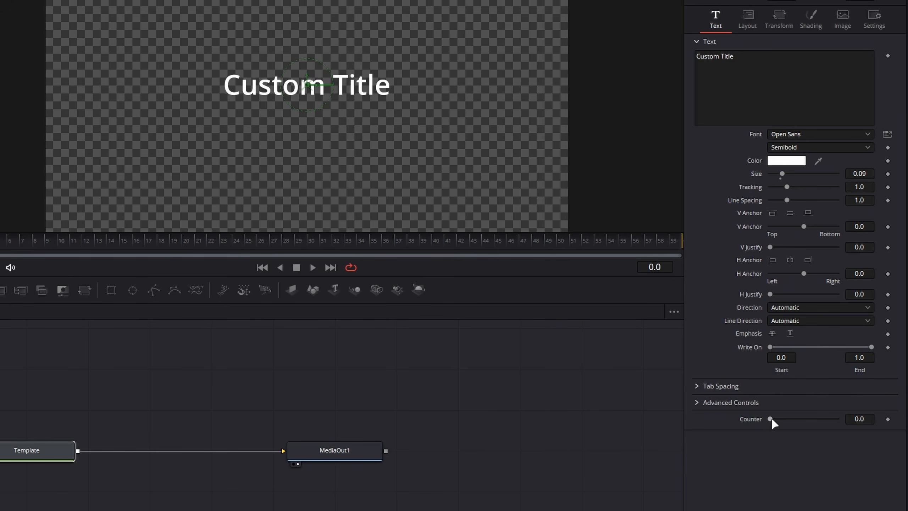
# Try out the new Counter slider and return it to 0.
pyautogui.moveTo(772, 421)
pyautogui.mouseDown()
pyautogui.moveTo(838, 419)
pyautogui.moveTo(771, 422)
pyautogui.mouseUp()
pyautogui.moveTo(142, 16); pyautogui.dragTo(415, 157)
pyautogui.moveTo(770, 422)
pyautogui.mouseDown()
pyautogui.moveTo(836, 421)
pyautogui.moveTo(769, 419)
pyautogui.mouseUp()
# Add an expression to the title's text field and link it to the Size parameter.
pyautogui.rightClick(726, 85)
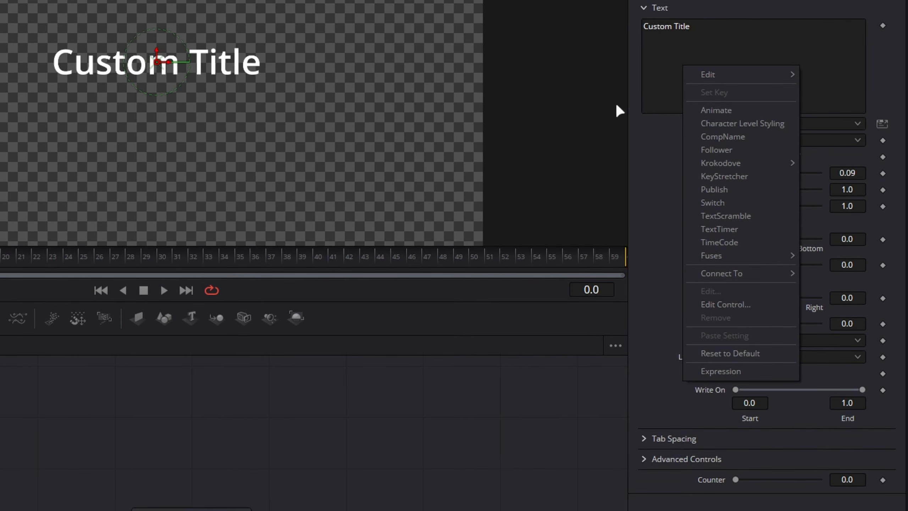
pyautogui.click(732, 370)
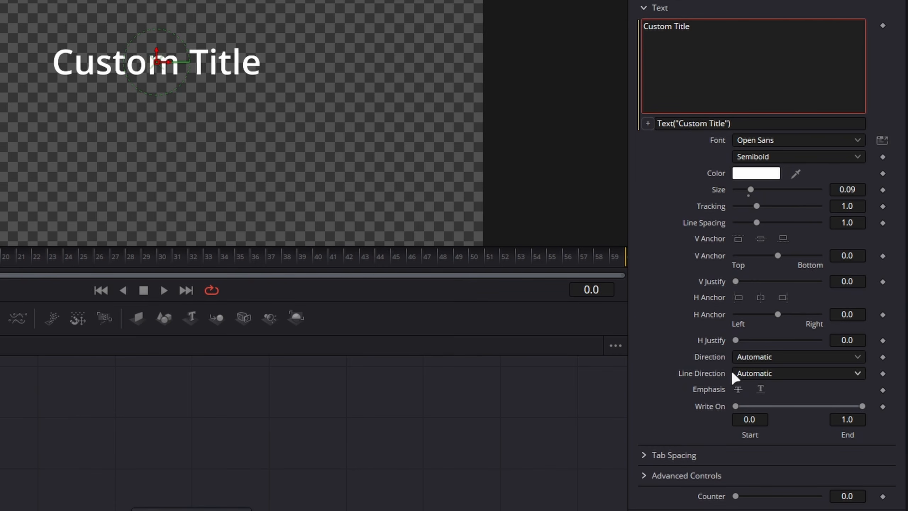
pyautogui.click(646, 124)
pyautogui.moveTo(648, 124); pyautogui.dragTo(793, 192)
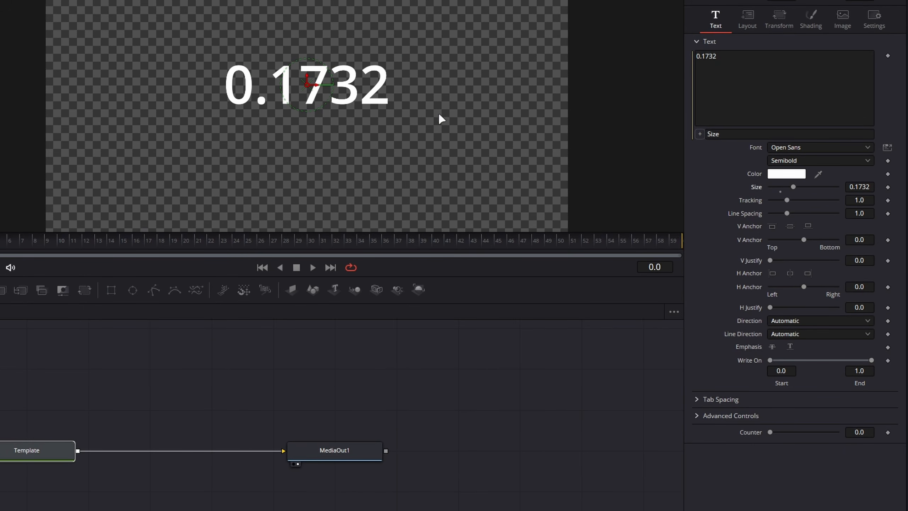
# Reset the title's Size to its default of 0.08.
pyautogui.click(856, 186)
pyautogui.moveTo(173, 41); pyautogui.dragTo(480, 177)
pyautogui.click(781, 188)
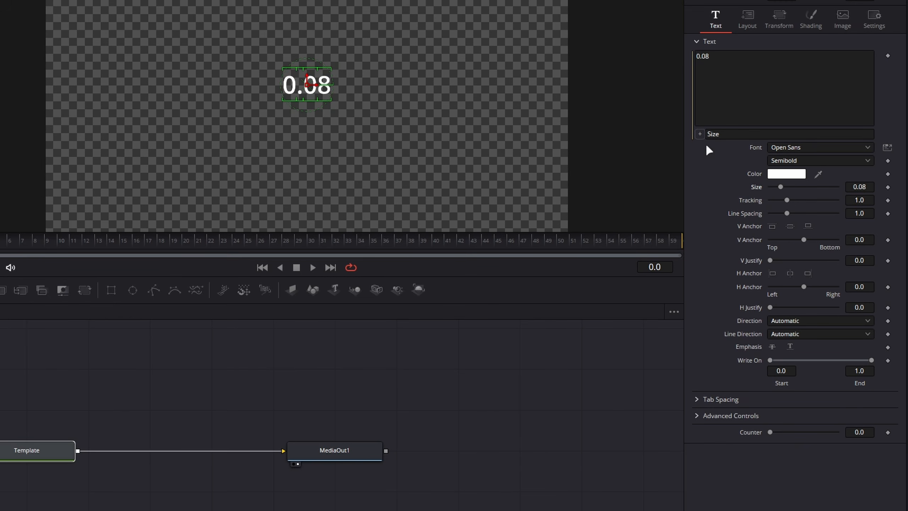
# Replace the text expression with Counter and test it by moving the Counter slider and returning it to 0.
pyautogui.moveTo(700, 135)
pyautogui.mouseDown()
pyautogui.moveTo(608, 349)
pyautogui.moveTo(758, 445)
pyautogui.moveTo(698, 134)
pyautogui.mouseUp()
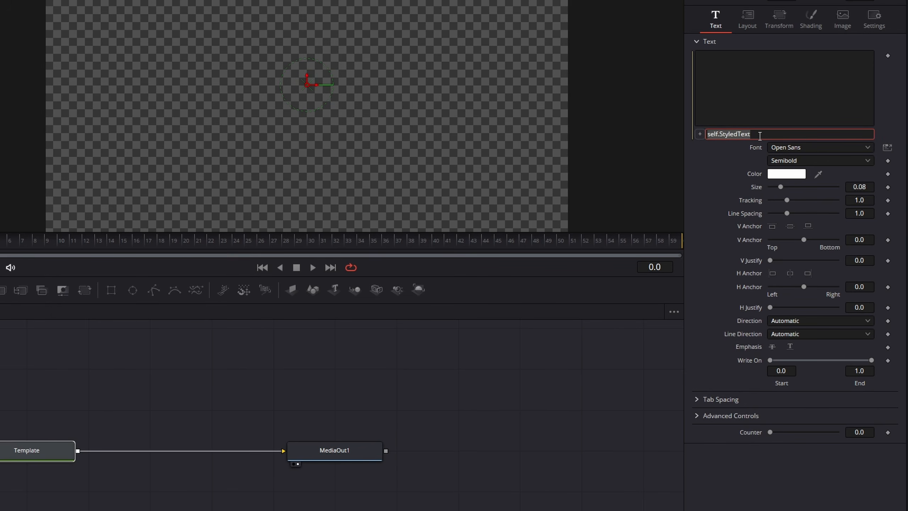
pyautogui.hotkey('ctrl', 'z')
pyautogui.write('Counter')
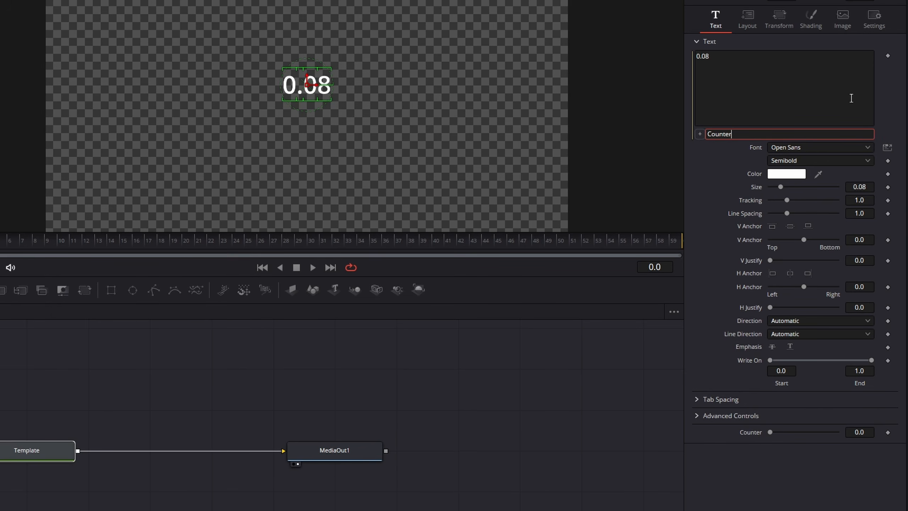
pyautogui.press('Return')
pyautogui.moveTo(771, 432); pyautogui.dragTo(742, 434)
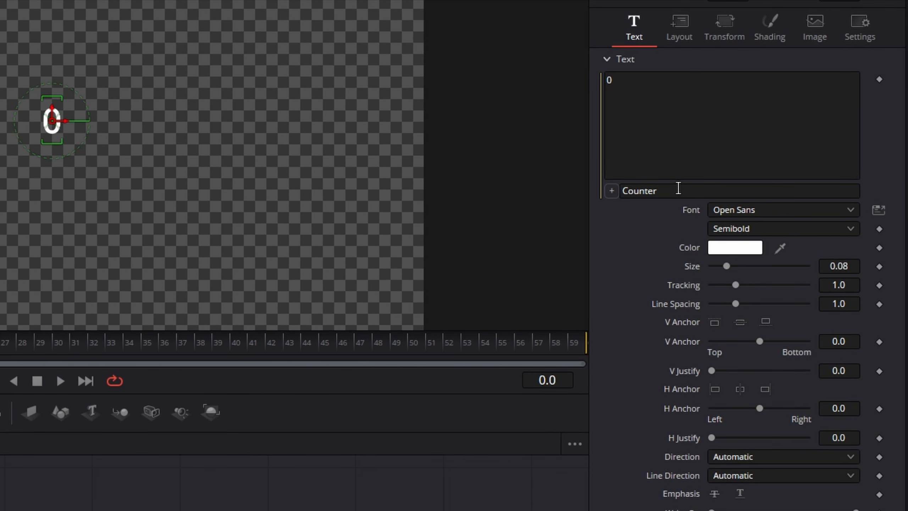
# Append the suffix .." seconds" to the Counter text expression, including the leading space.
pyautogui.click(679, 188)
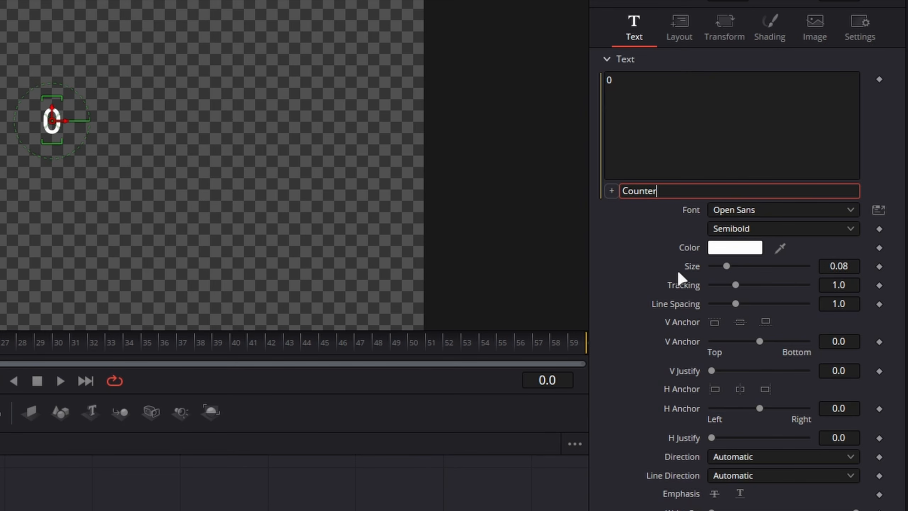
pyautogui.write('..')
pyautogui.write('seconds"')
pyautogui.press('Return')
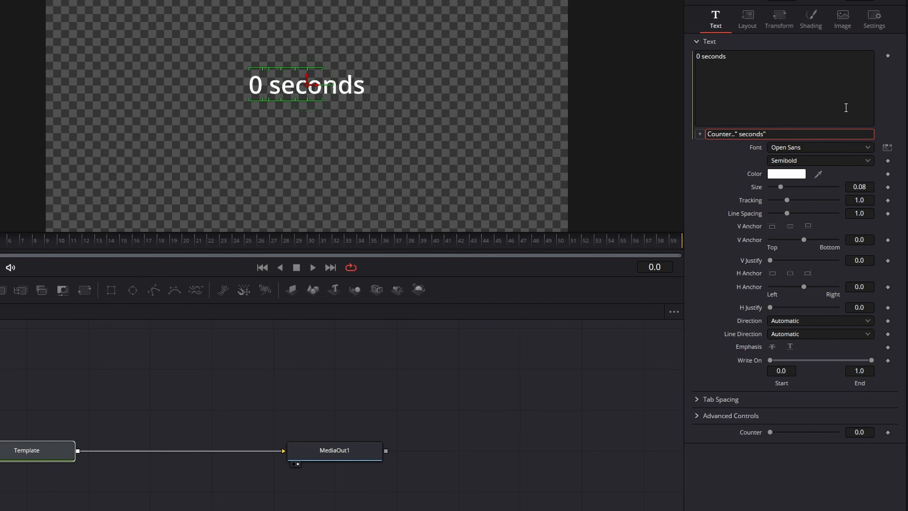
# Try the expression without the space before "seconds" and restore the space.
pyautogui.press('BackSpace')
pyautogui.press('Tab')
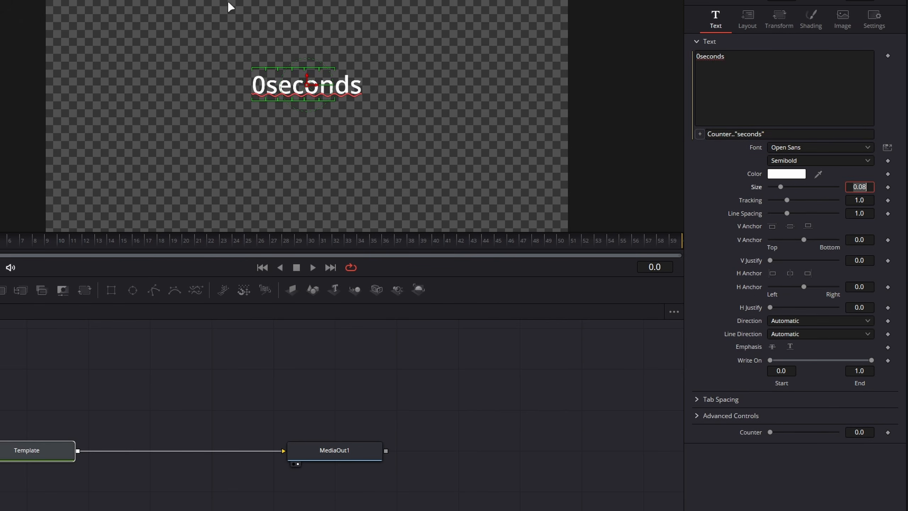
pyautogui.moveTo(199, 10); pyautogui.dragTo(394, 144)
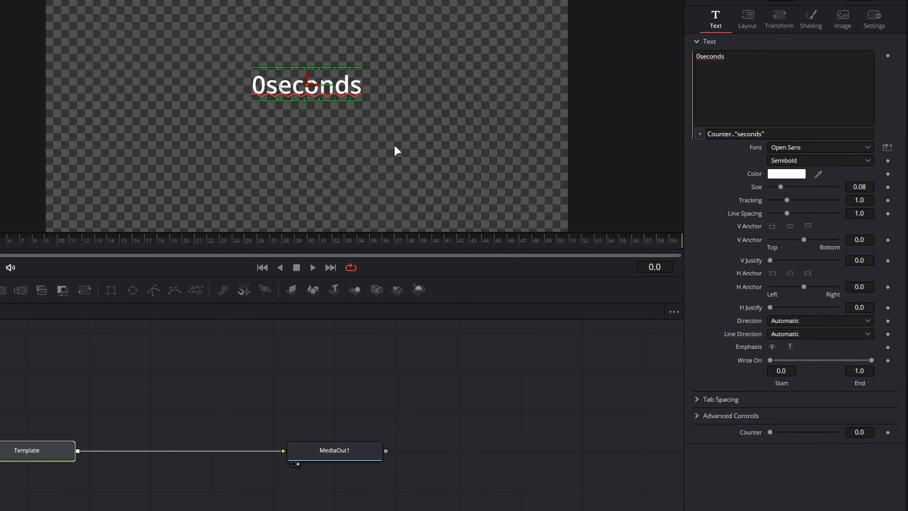
pyautogui.click(738, 135)
pyautogui.press('Tab')
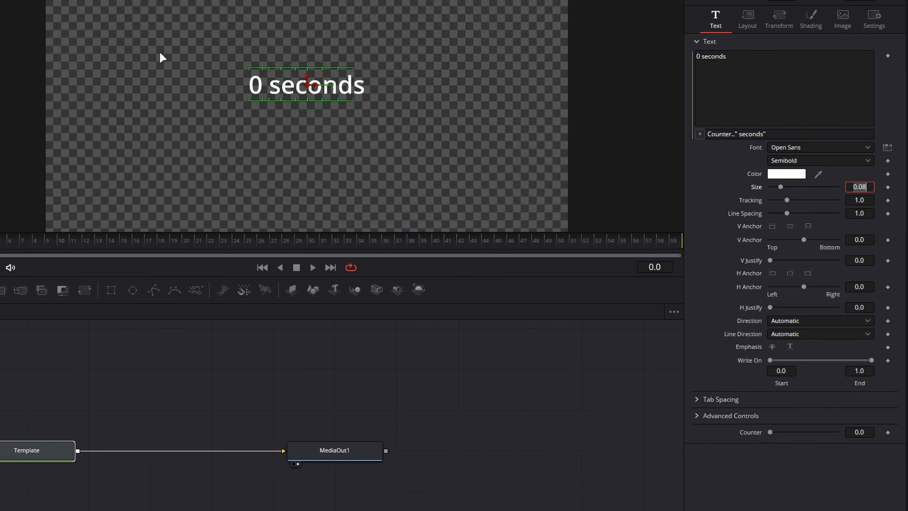
pyautogui.moveTo(161, 55); pyautogui.dragTo(432, 136)
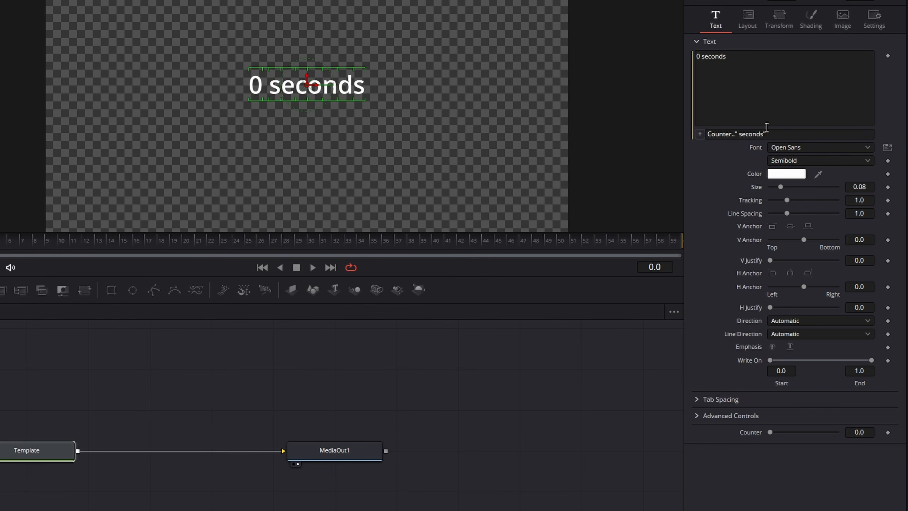
# Prepend "Time Remaining: ".. to the text expression and test the result with the Counter slider, returning it to 0.
pyautogui.click(708, 134)
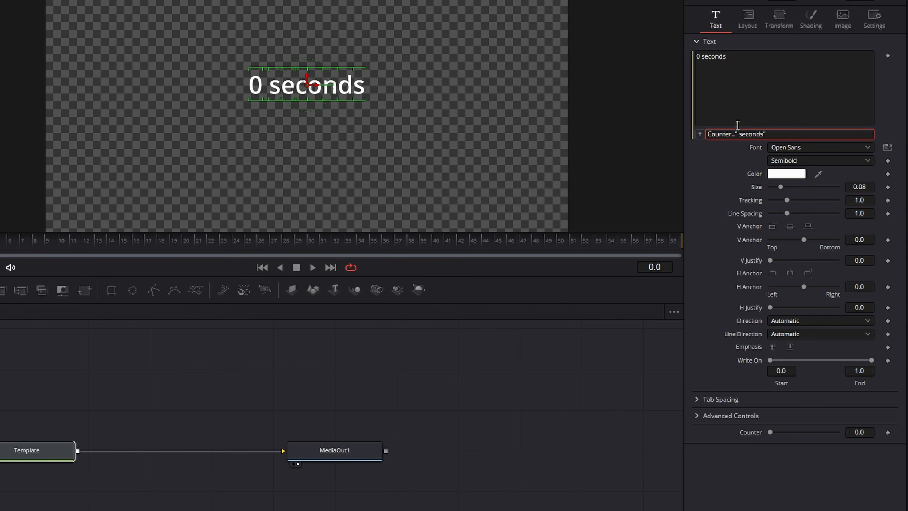
pyautogui.write('"Time Remaining: "..')
pyautogui.press('Tab')
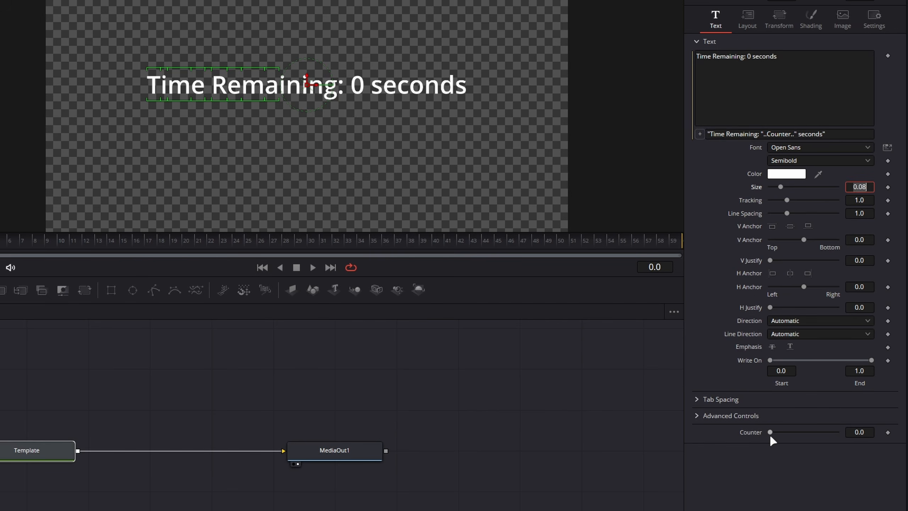
pyautogui.moveTo(770, 432)
pyautogui.mouseDown()
pyautogui.moveTo(829, 436)
pyautogui.moveTo(736, 438)
pyautogui.moveTo(814, 435)
pyautogui.moveTo(760, 438)
pyautogui.mouseUp()
pyautogui.click(756, 134)
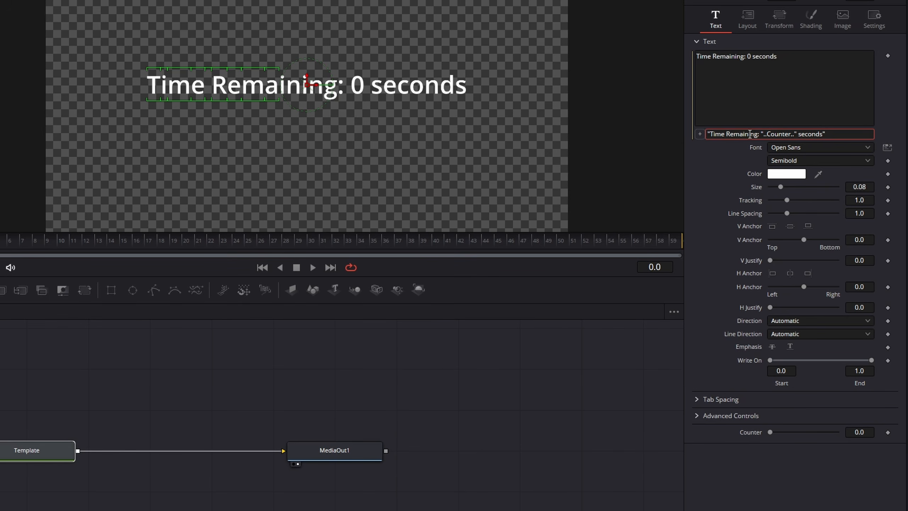
pyautogui.click(254, 124)
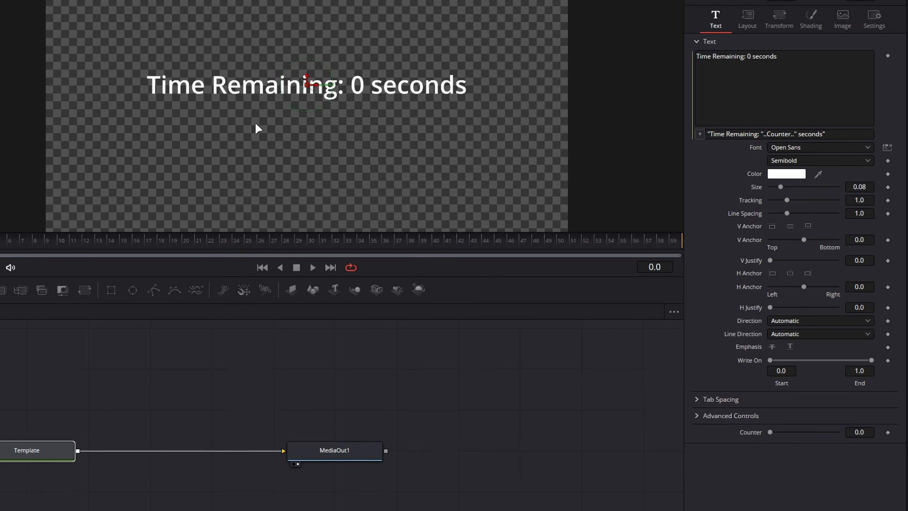
pyautogui.moveTo(92, 50); pyautogui.dragTo(330, 149)
pyautogui.moveTo(383, 56); pyautogui.dragTo(521, 150)
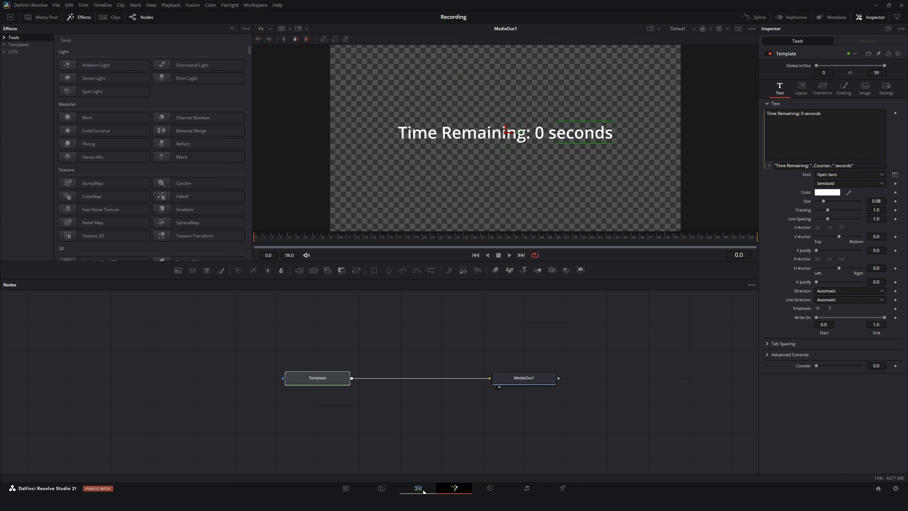
# Switch to the Edit page and shorten the expression's prefix to "Time: ".
pyautogui.click(423, 492)
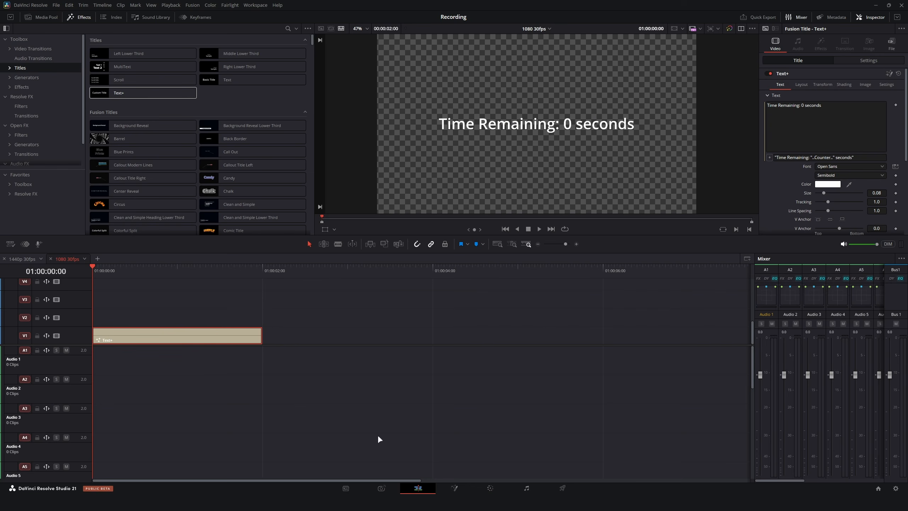
pyautogui.moveTo(811, 160); pyautogui.dragTo(776, 161)
pyautogui.write('Time:')
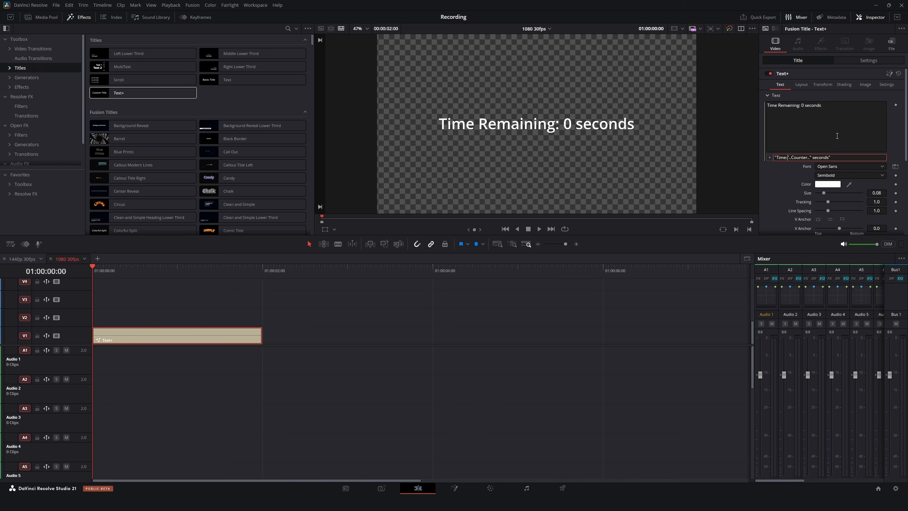
pyautogui.press('Tab')
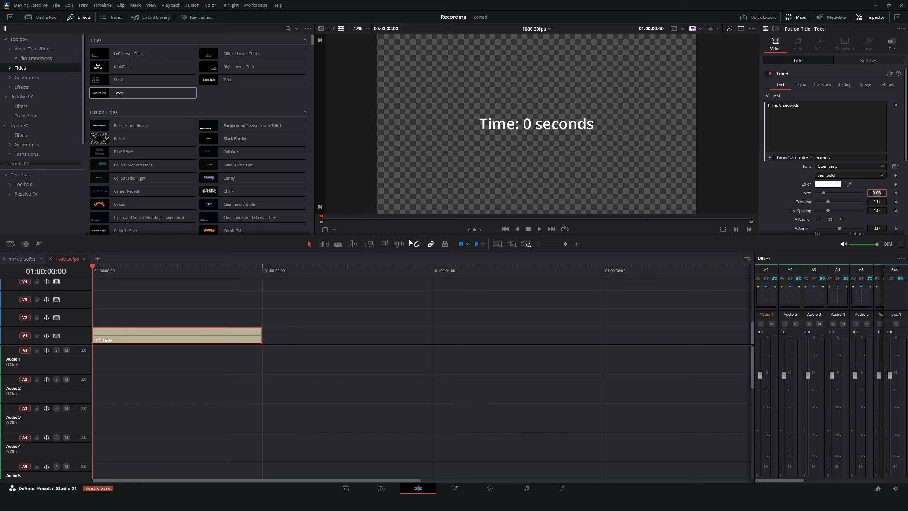
# Reopen the Text+ clip in the Fusion page and activate its text expression for editing.
pyautogui.click(201, 340)
pyautogui.hotkey('shift', '5')
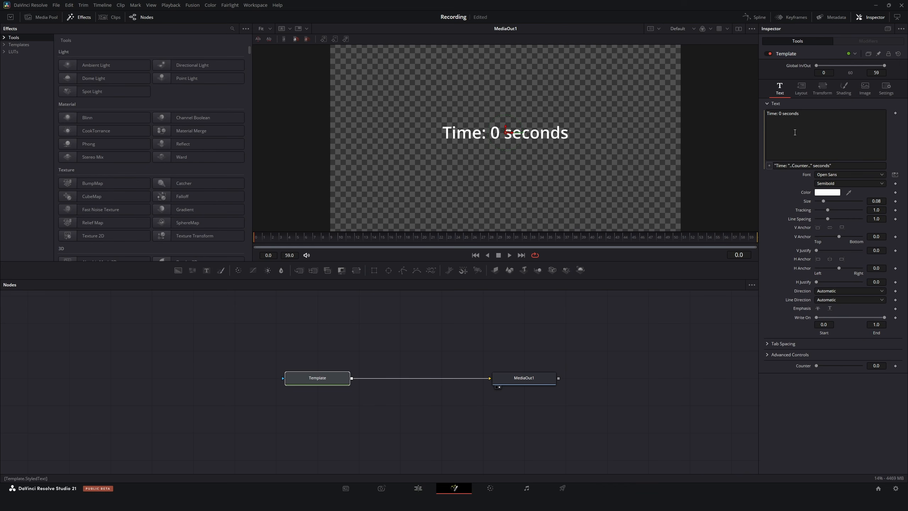
pyautogui.click(786, 165)
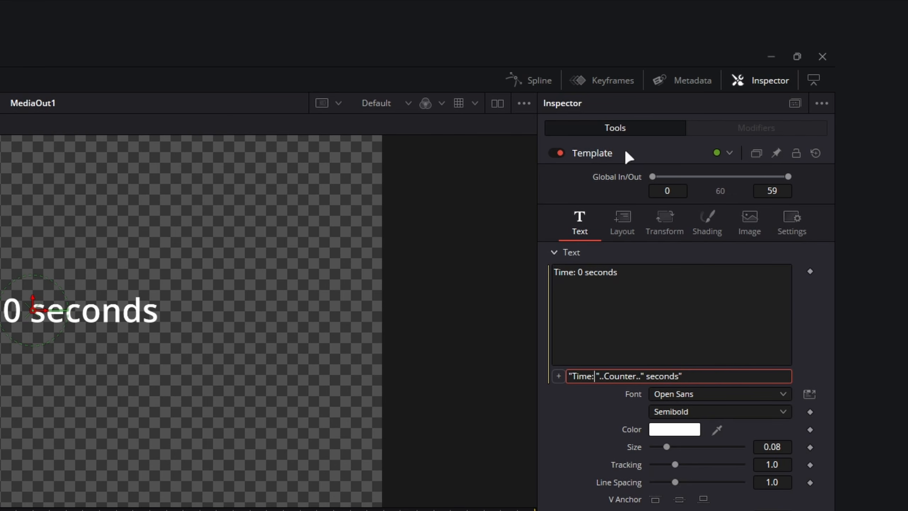
# Add a custom text control named Suffix to the Template node's Text page, using TextEditControl as its input control.
pyautogui.rightClick(625, 152)
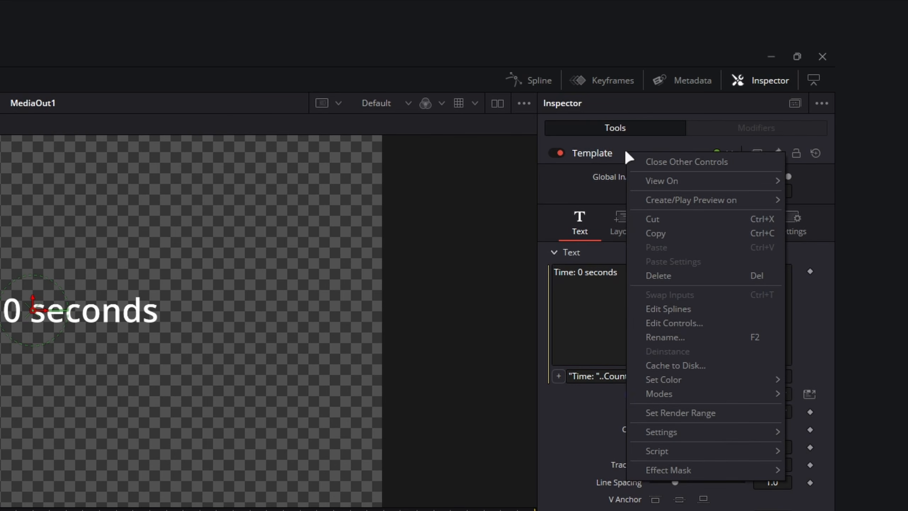
pyautogui.click(658, 323)
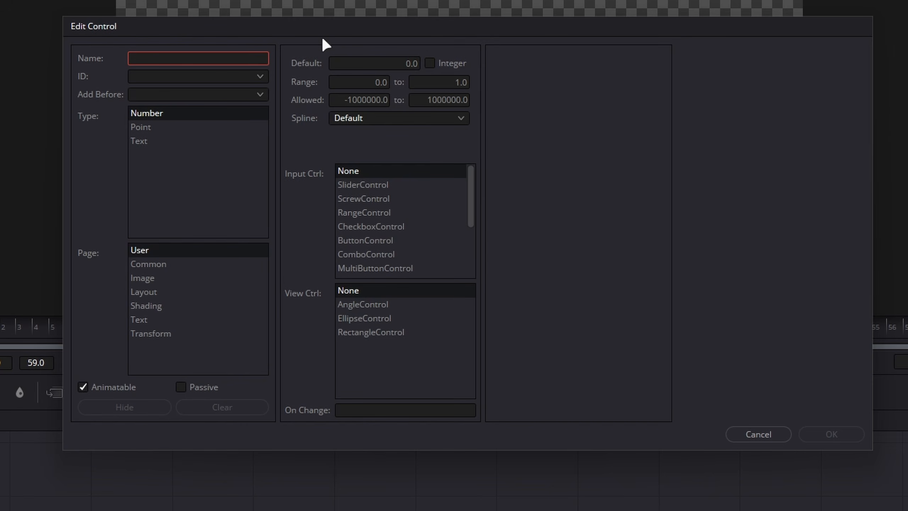
pyautogui.write('Suffix')
pyautogui.click(147, 142)
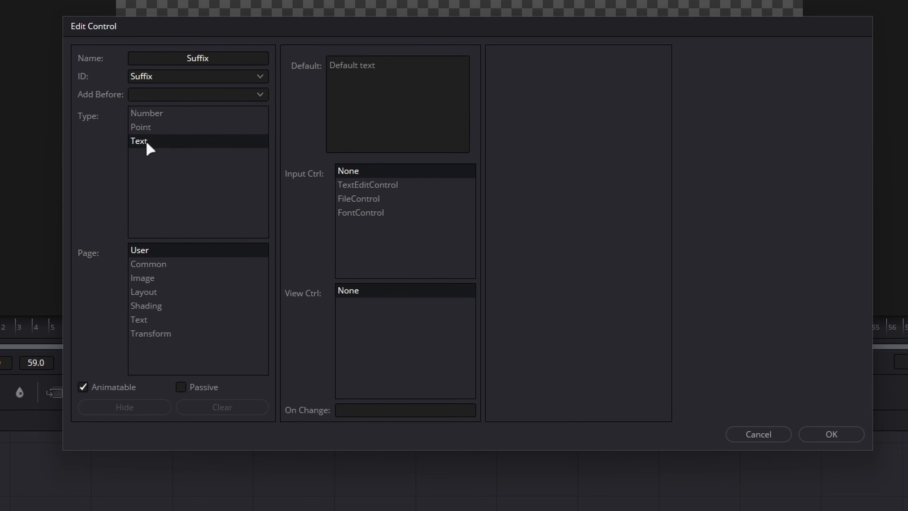
pyautogui.click(169, 316)
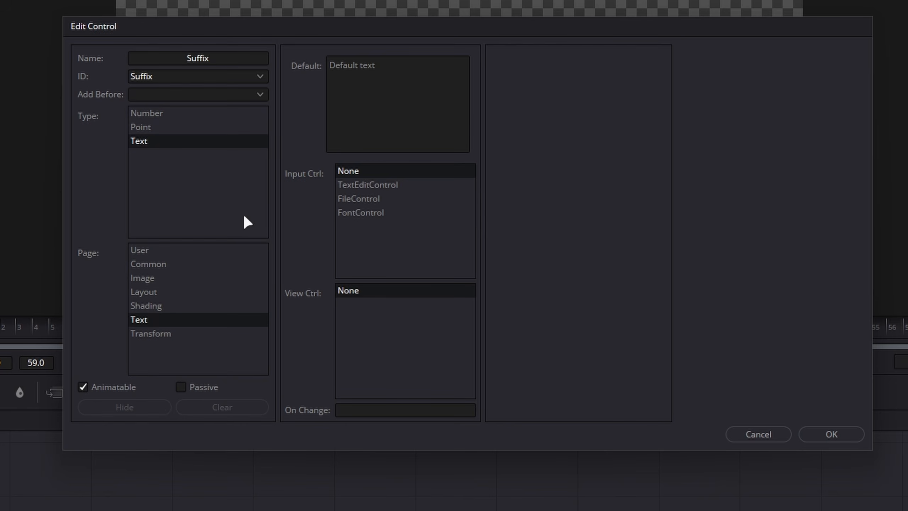
pyautogui.click(339, 185)
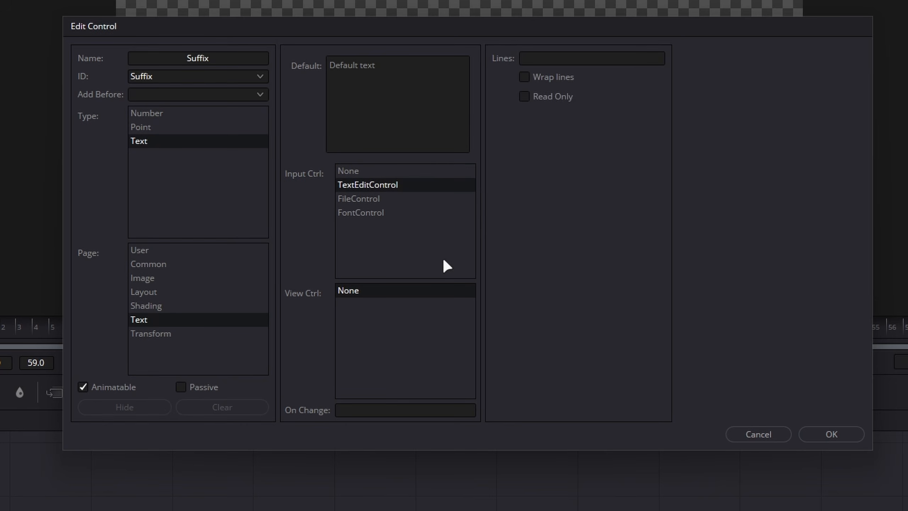
pyautogui.click(829, 434)
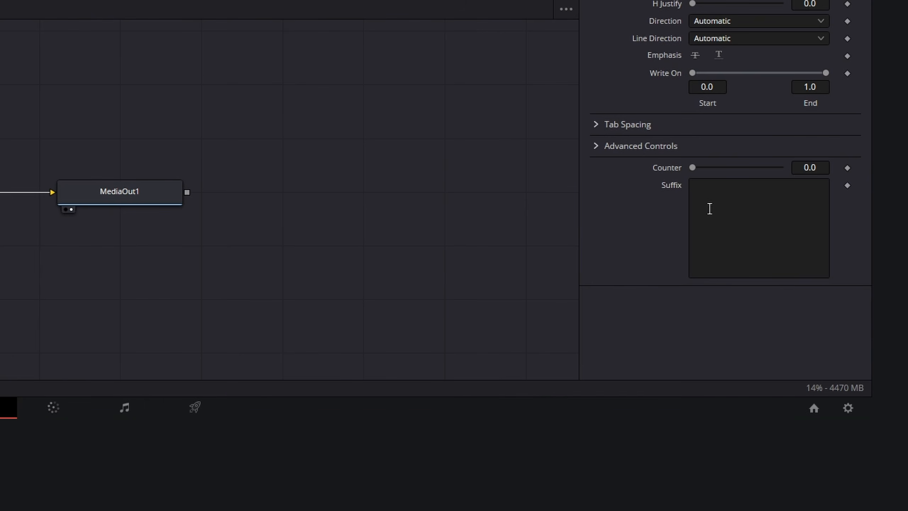
pyautogui.click(710, 209)
# Add a second text control named Prefix to the Template node's Text page with TextEditControl as its input control.
pyautogui.rightClick(673, 40)
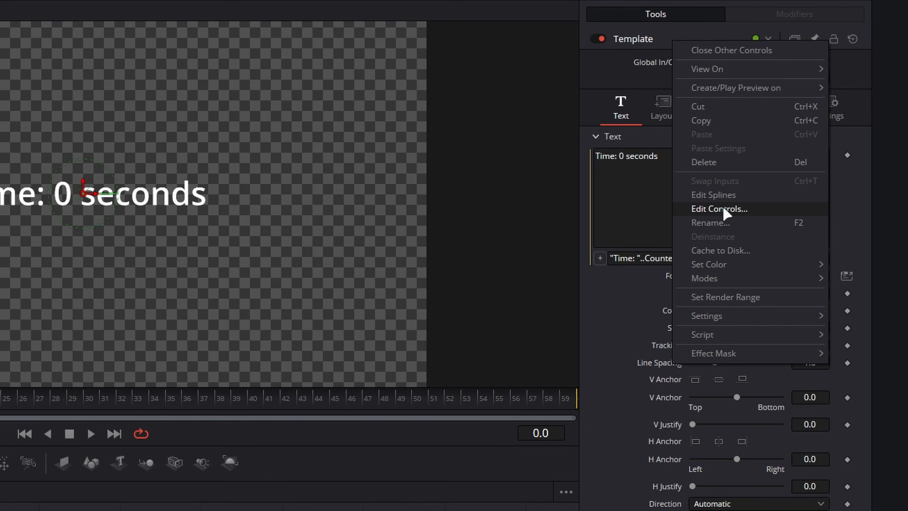
pyautogui.click(722, 210)
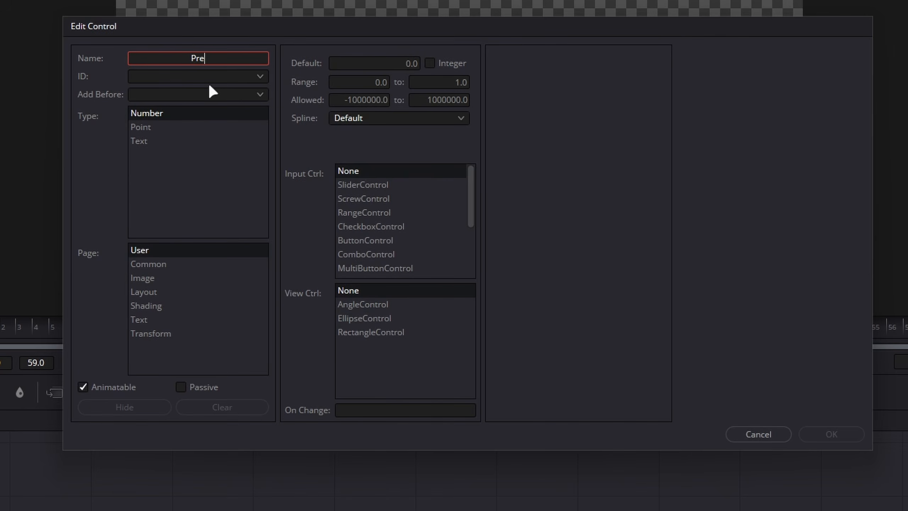
pyautogui.click(163, 142)
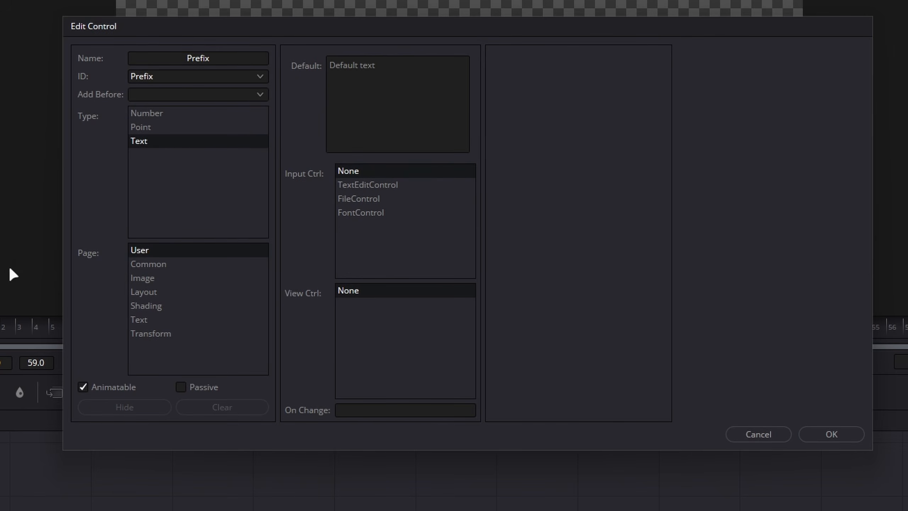
pyautogui.click(156, 324)
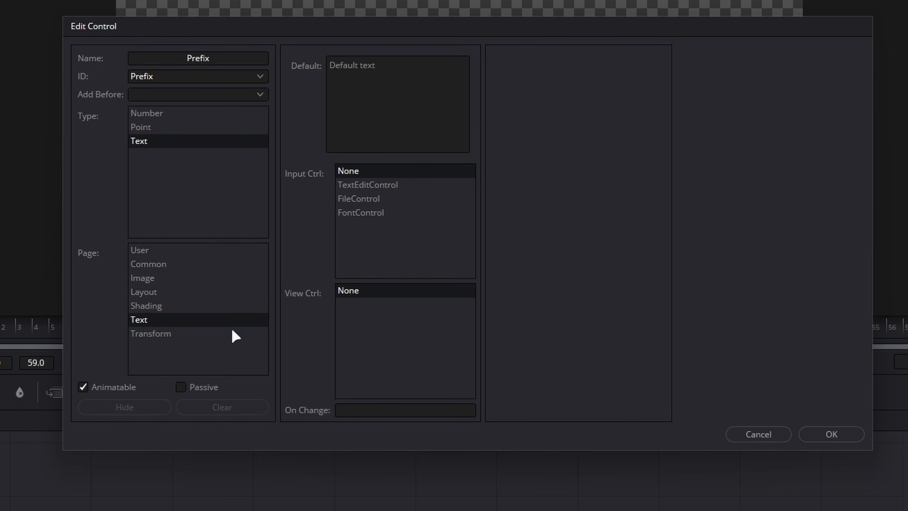
pyautogui.click(404, 183)
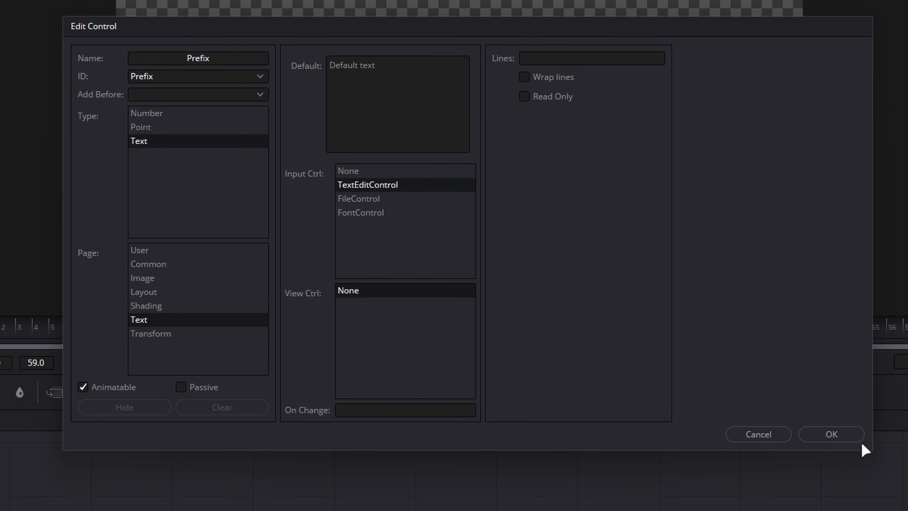
pyautogui.click(828, 433)
# Fill the Suffix control with "Seconds" and the Prefix control with "Time Remaining".
pyautogui.rightClick(831, 460)
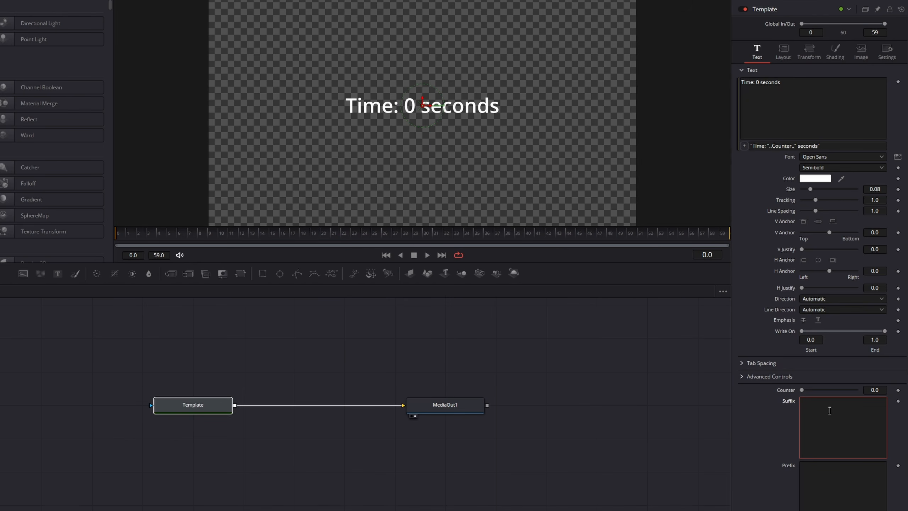
pyautogui.write('Seconds')
pyautogui.click(834, 475)
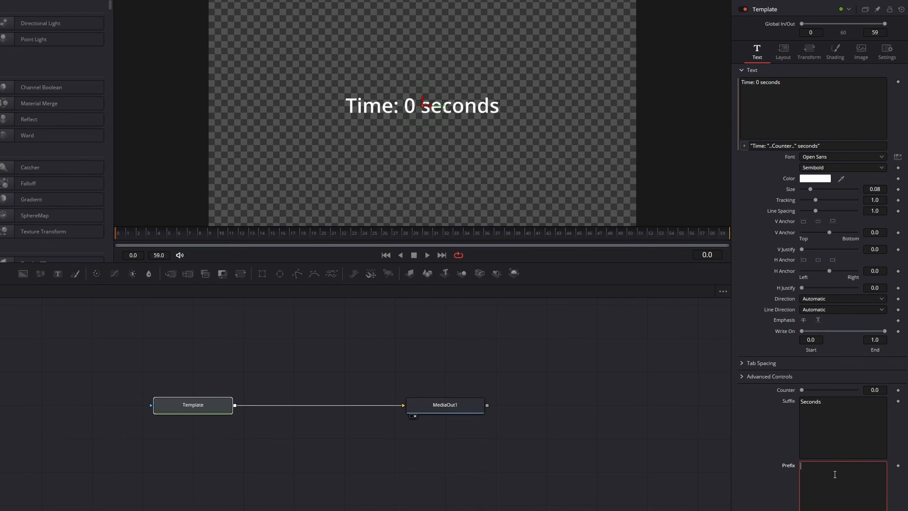
pyautogui.write('Time Remaining')
pyautogui.moveTo(248, 51); pyautogui.dragTo(547, 158)
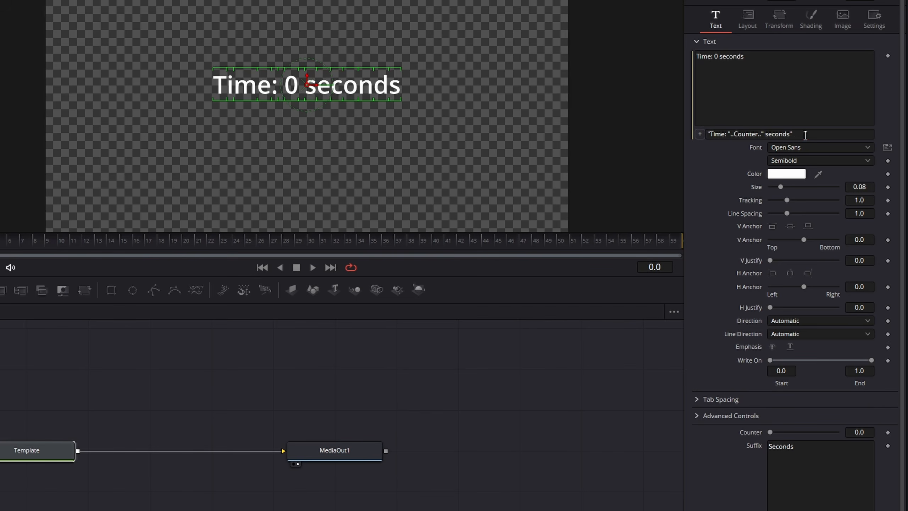
# Replace the literal strings in the text expression with the new controls so it reads Prefix..Counter..Suffix.
pyautogui.click(820, 146)
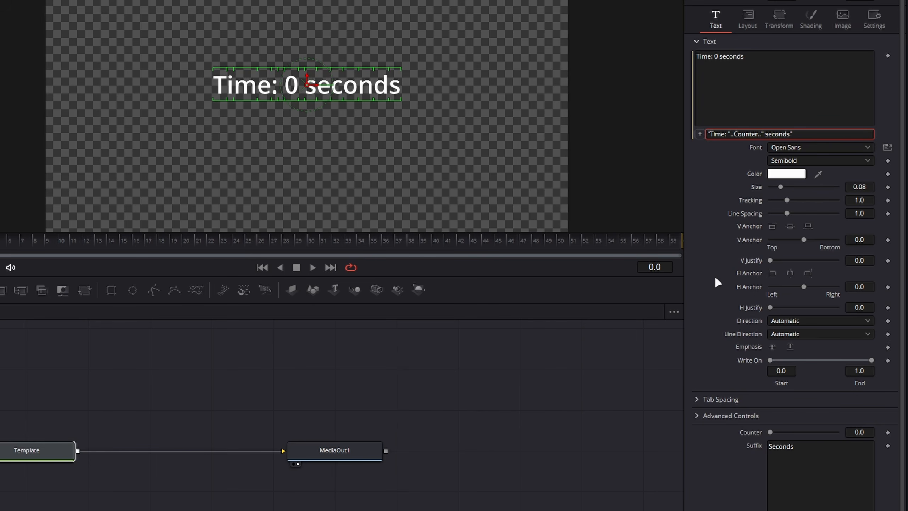
pyautogui.keyDown('shift'); pyautogui.click(731, 133); pyautogui.keyUp('shift')
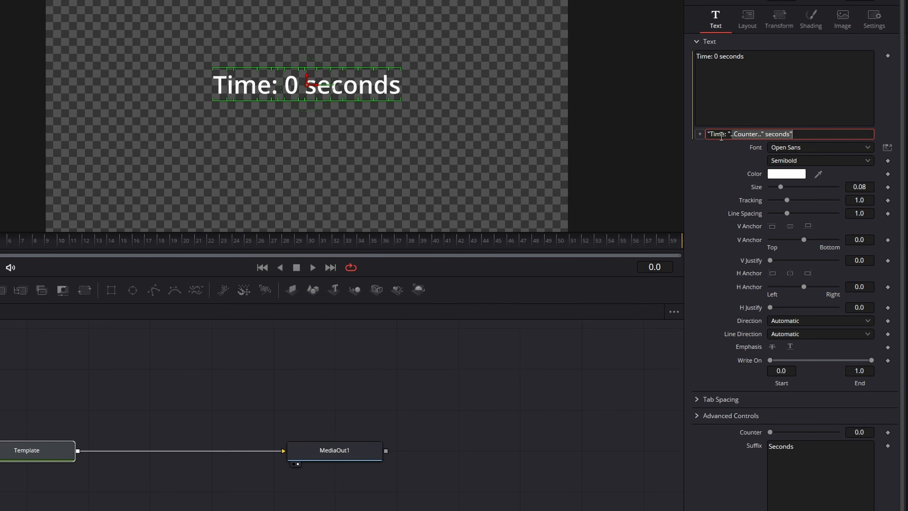
pyautogui.moveTo(730, 135); pyautogui.dragTo(694, 138)
pyautogui.write('Prefix')
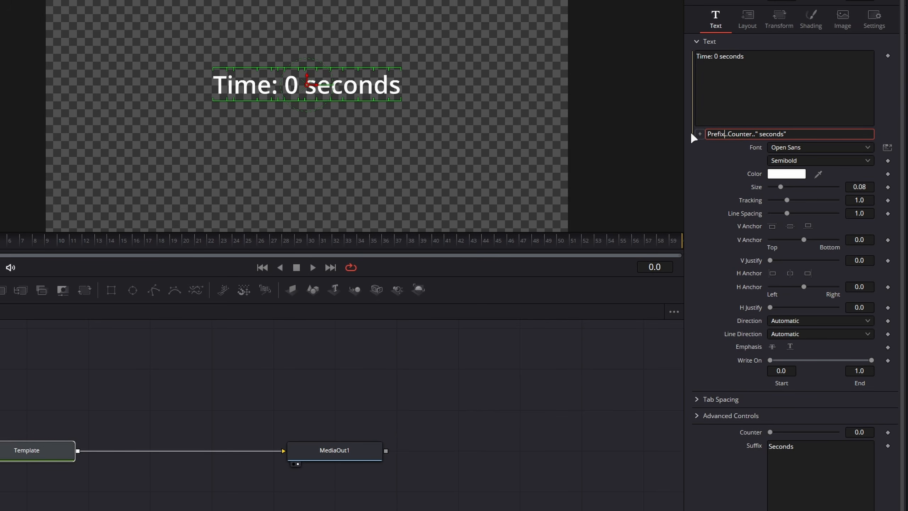
pyautogui.click(811, 135)
pyautogui.press('BackSpace')
pyautogui.press('BackSpace')
pyautogui.press('BackSpace')
pyautogui.press('BackSpace')
pyautogui.press('BackSpace')
pyautogui.press('BackSpace')
pyautogui.press('BackSpace')
pyautogui.press('BackSpace')
pyautogui.press('BackSpace')
pyautogui.press('BackSpace')
pyautogui.write('Suffix')
pyautogui.press('Tab')
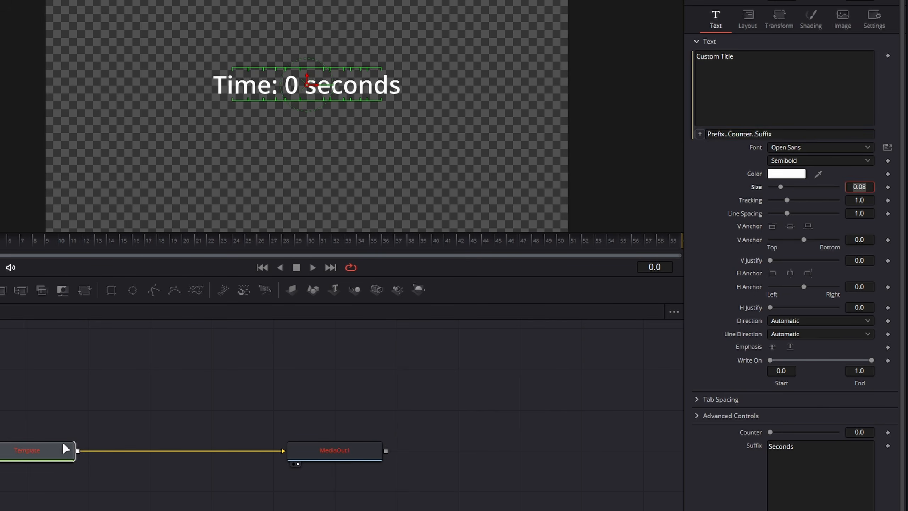
pyautogui.click(104, 446)
pyautogui.moveTo(0, 375); pyautogui.dragTo(203, 510)
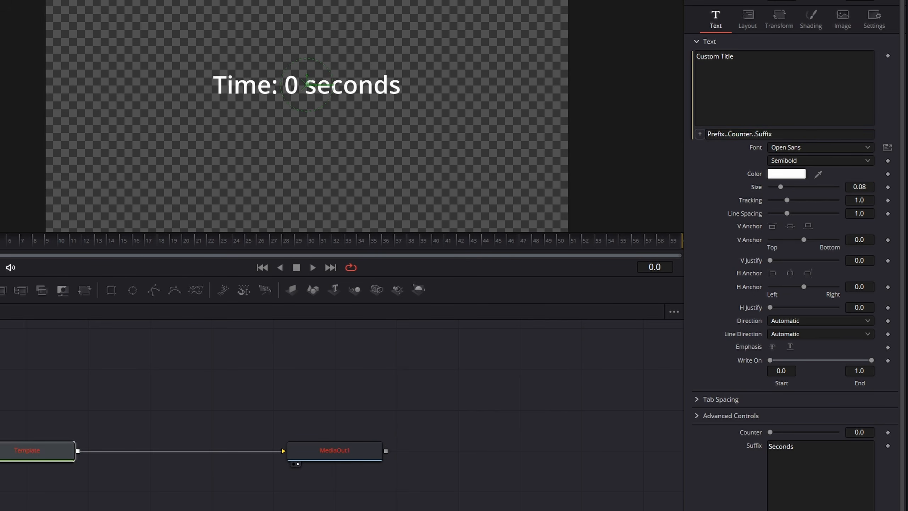
pyautogui.moveTo(1, 408); pyautogui.dragTo(106, 510)
pyautogui.moveTo(1, 390); pyautogui.dragTo(88, 503)
pyautogui.moveTo(0, 411); pyautogui.dragTo(71, 503)
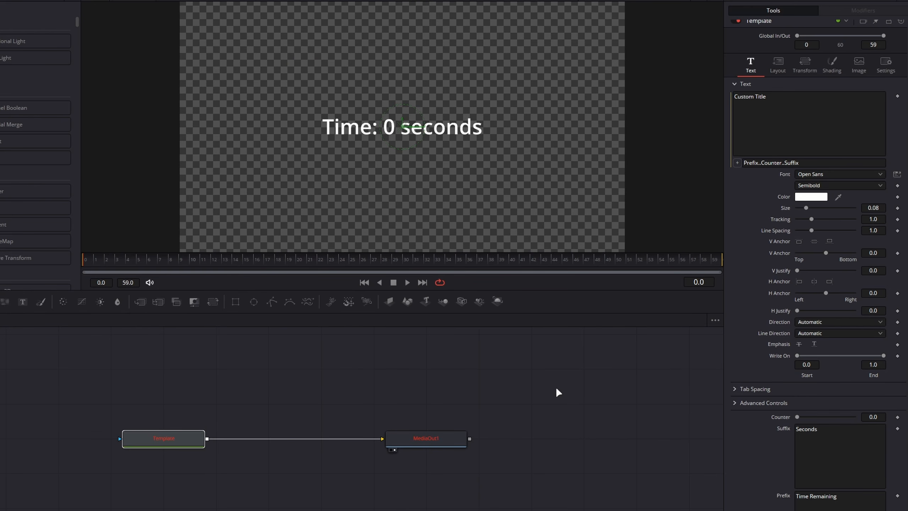
pyautogui.click(825, 430)
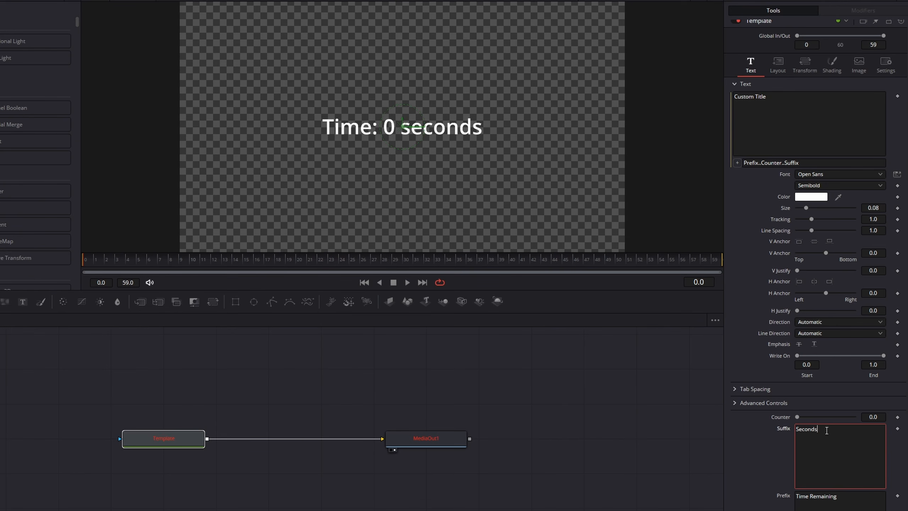
pyautogui.click(673, 470)
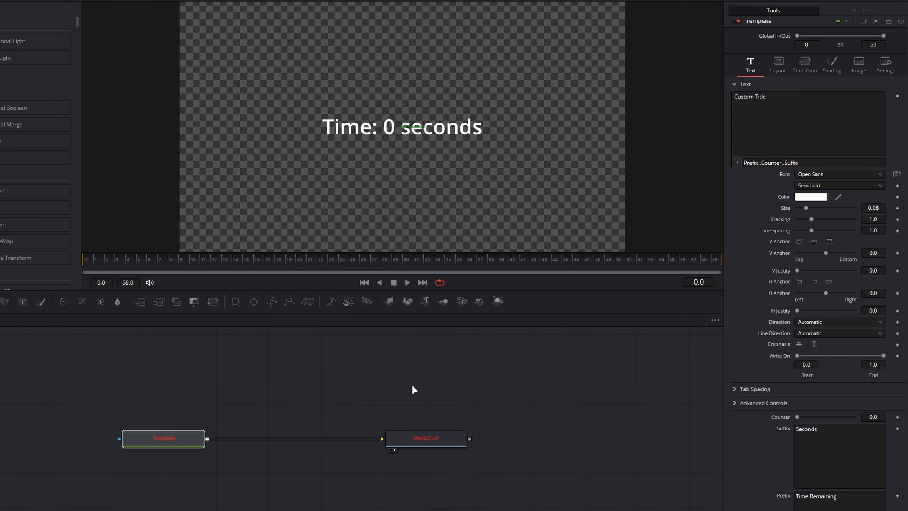
# Add an unconnected Transform node and drive its Size with the expression Center.
pyautogui.hotkey('shift', 'space')
pyautogui.write('transform')
pyautogui.press('Return')
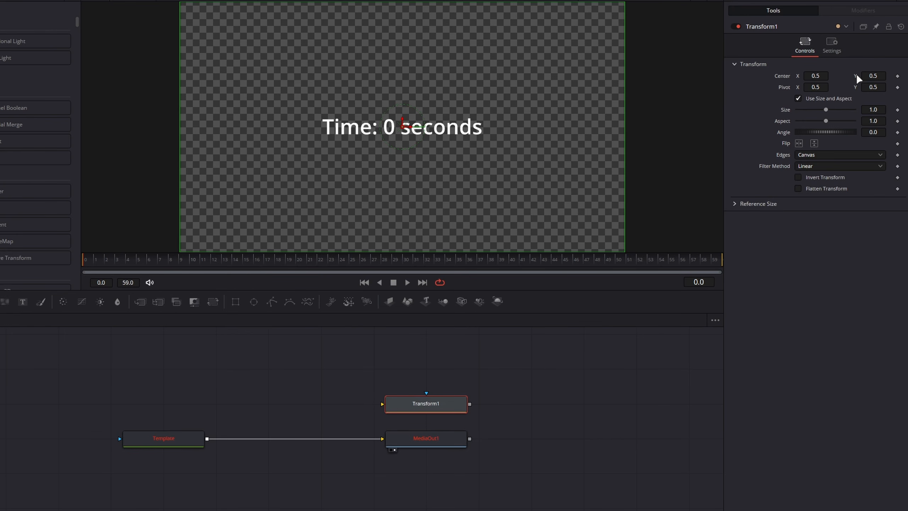
pyautogui.click(872, 110)
pyautogui.write('=')
pyautogui.press('Return')
pyautogui.write('Center')
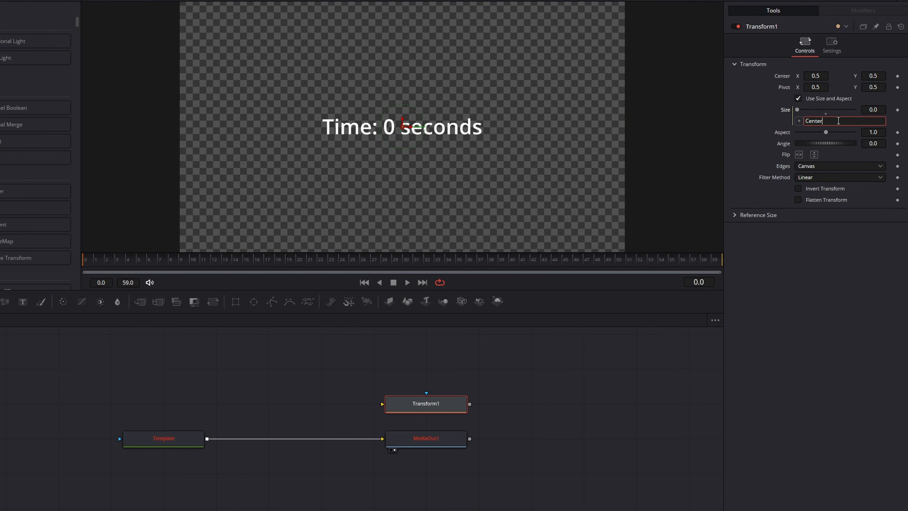
pyautogui.press('Tab')
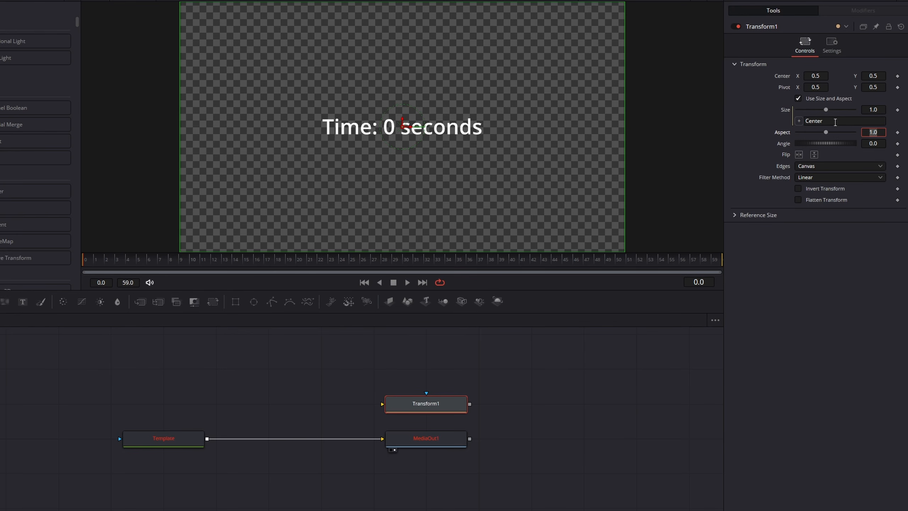
# Test Center.X as the Transform's Size expression by lowering Center X to 0.277, and delete the Transform node.
pyautogui.click(841, 120)
pyautogui.write('.X')
pyautogui.press('Tab')
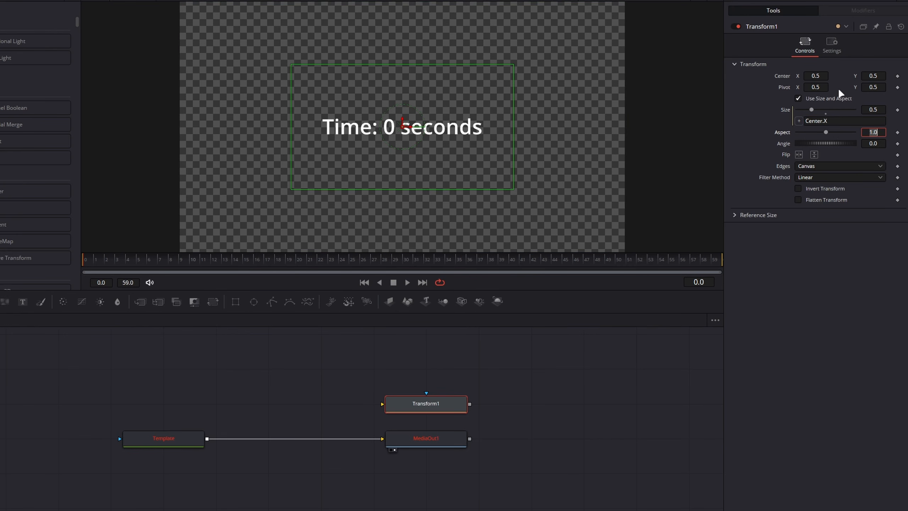
pyautogui.moveTo(816, 76); pyautogui.dragTo(737, 76)
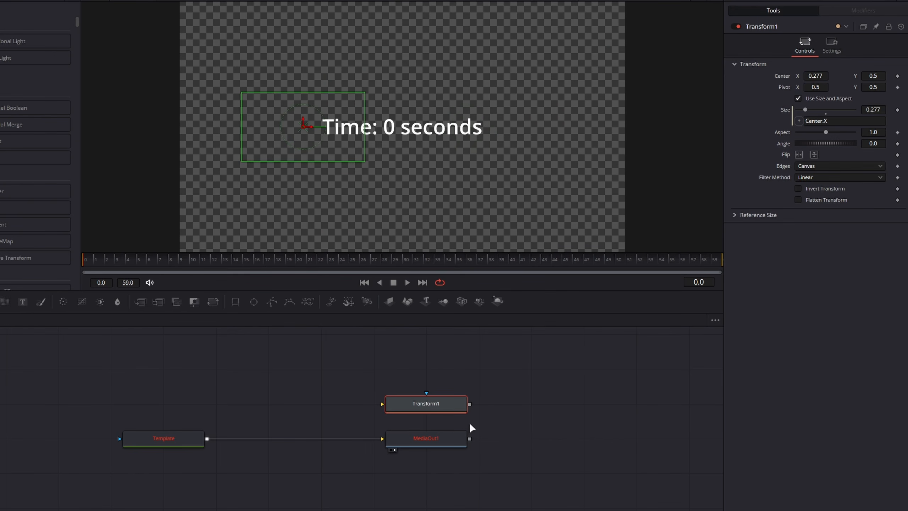
pyautogui.press('Delete')
# Append .Value to both text control references in the Template node's expression, making it Prefix.Value..Counter..Suffix.Value.
pyautogui.click(148, 437)
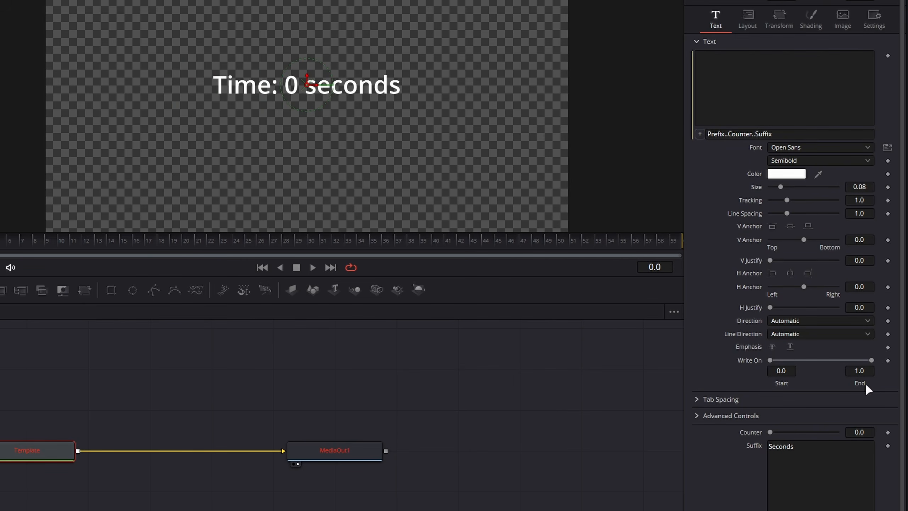
pyautogui.doubleClick(847, 456)
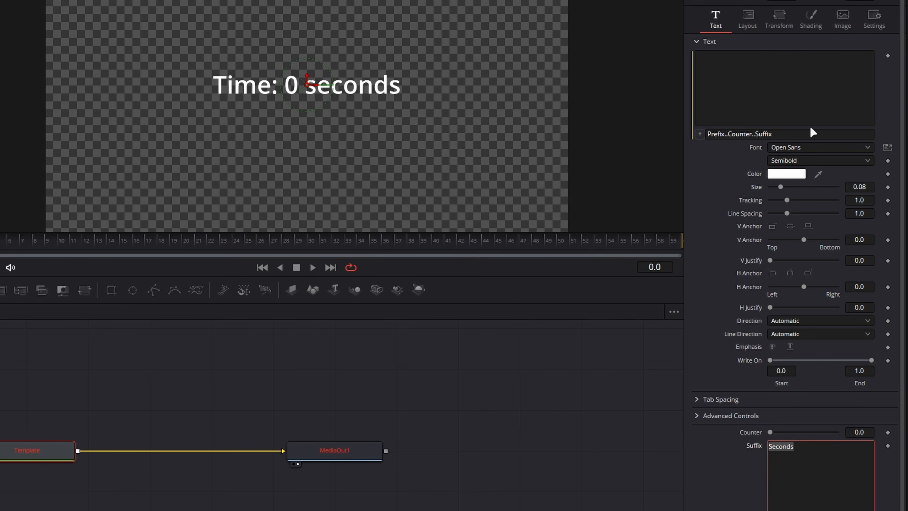
pyautogui.click(820, 137)
pyautogui.write('.Value')
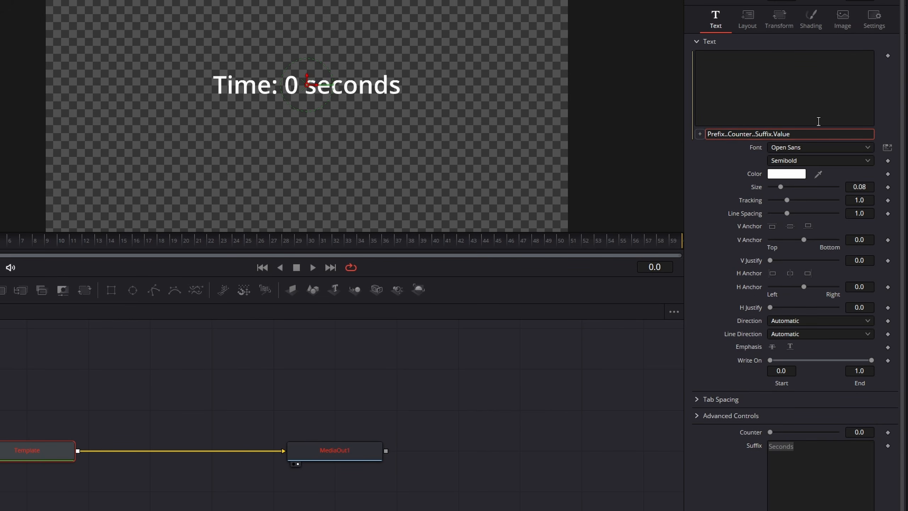
pyautogui.write('.Value')
pyautogui.press('Tab')
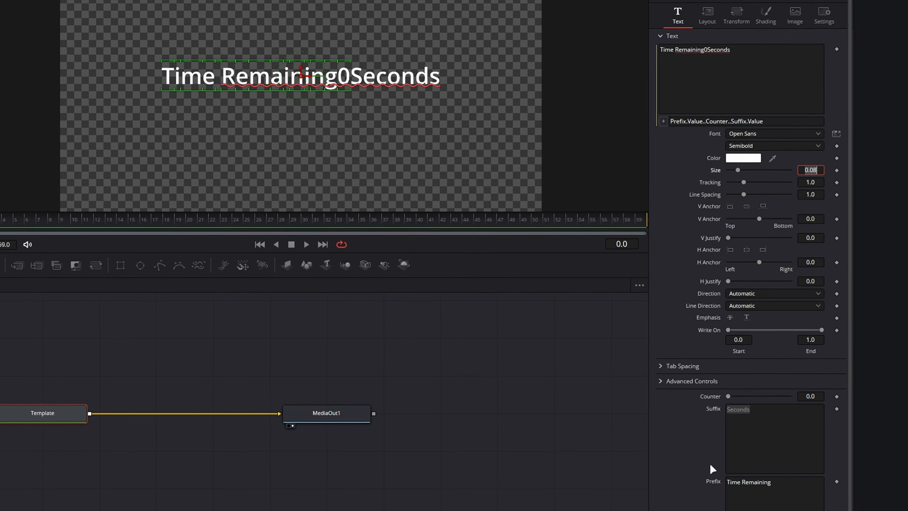
# Insert a space before "Seconds" in the Suffix control and add a colon and space after "Time Remaining" in the Prefix control.
pyautogui.click(712, 395)
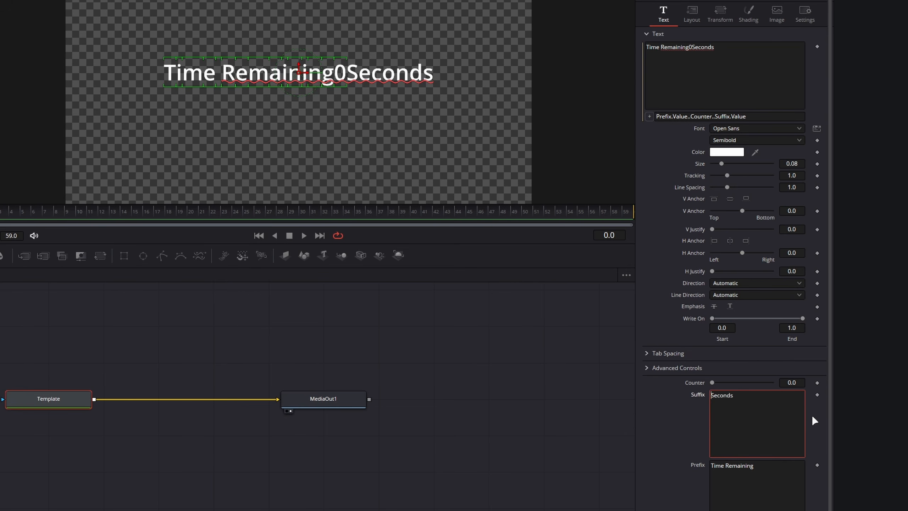
pyautogui.click(756, 464)
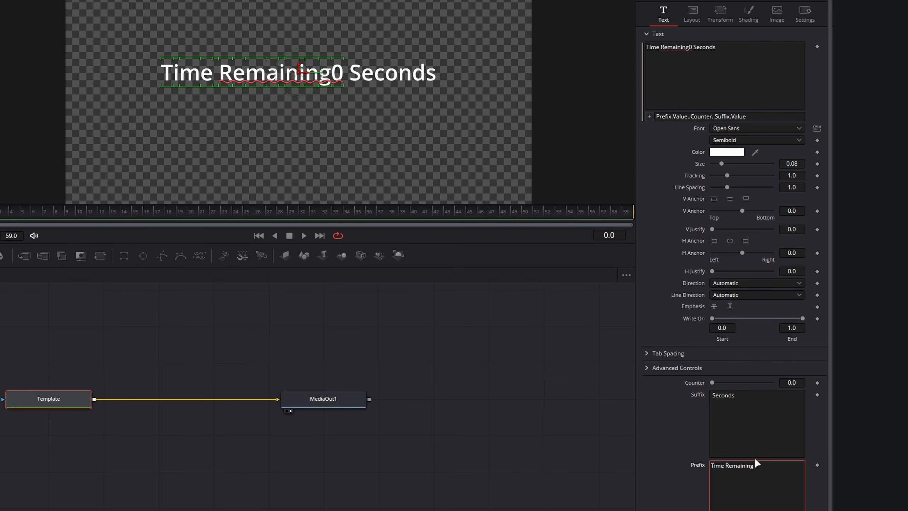
pyautogui.write(':')
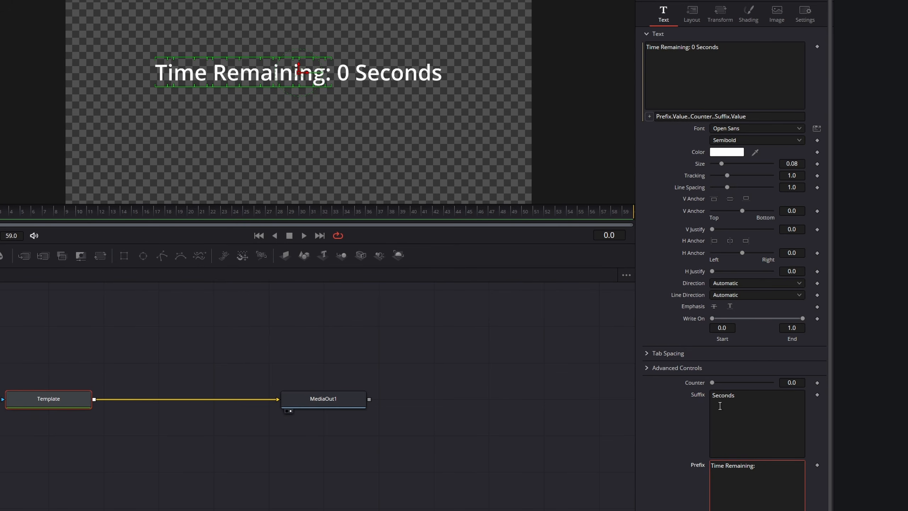
# Move the playhead to frame 18 and raise the Template node's Counter to 0.189.
pyautogui.moveTo(711, 382); pyautogui.dragTo(693, 390)
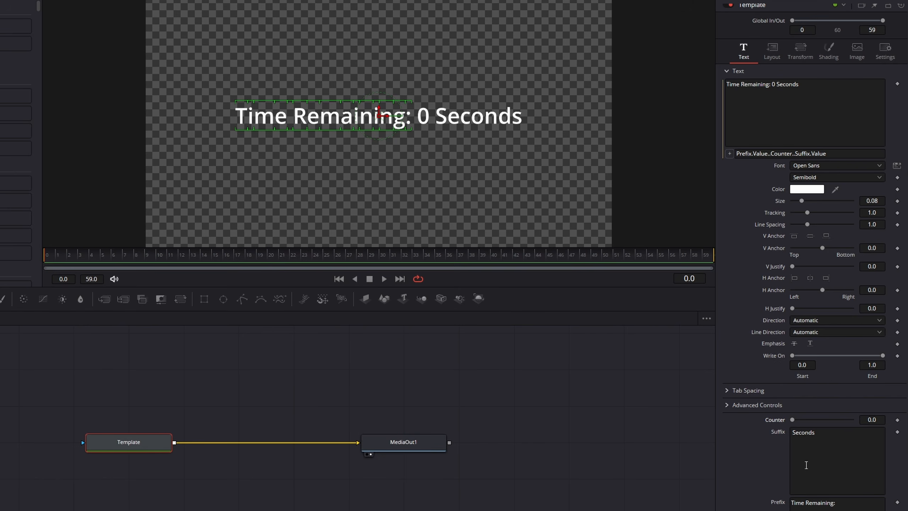
pyautogui.click(246, 255)
pyautogui.moveTo(793, 424)
pyautogui.mouseDown()
pyautogui.moveTo(801, 416)
pyautogui.moveTo(789, 414)
pyautogui.mouseUp()
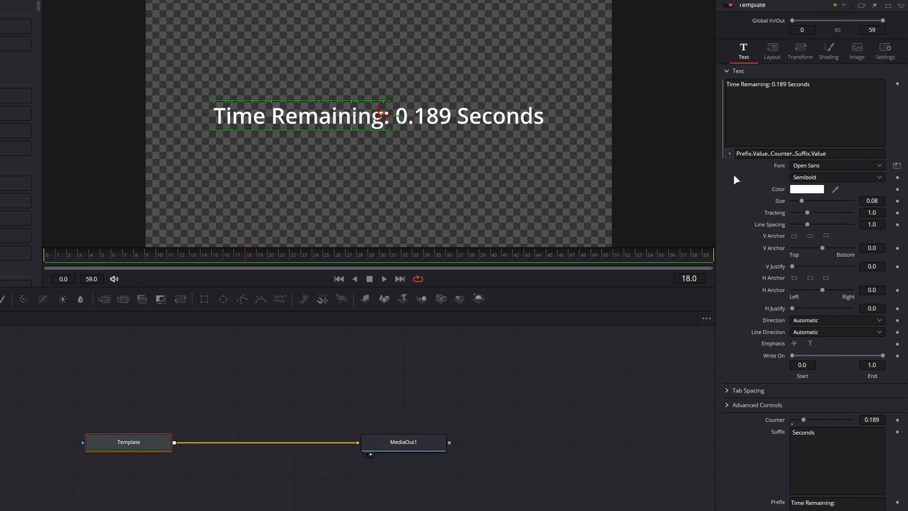
# Clear the Template node's text expression and start a new one with Text(string.format("%s %.2f %s".
pyautogui.click(837, 151)
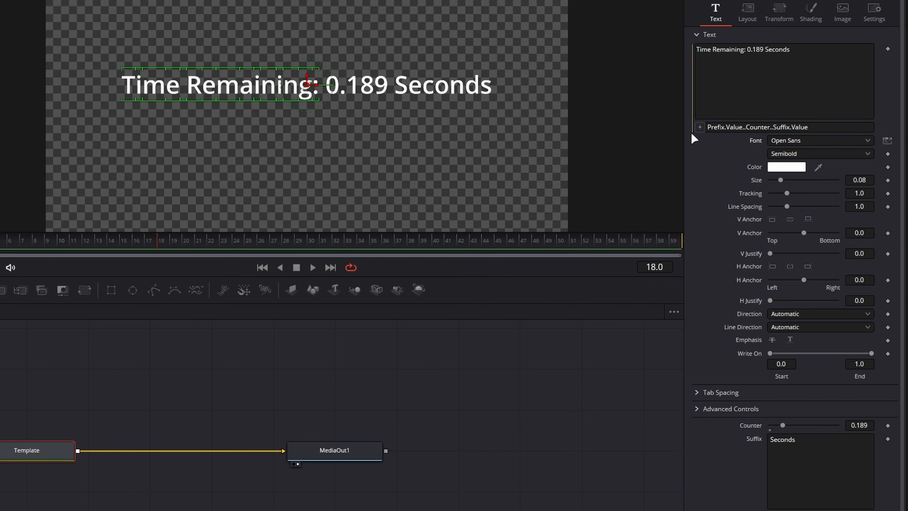
pyautogui.click(835, 123)
pyautogui.press('BackSpace')
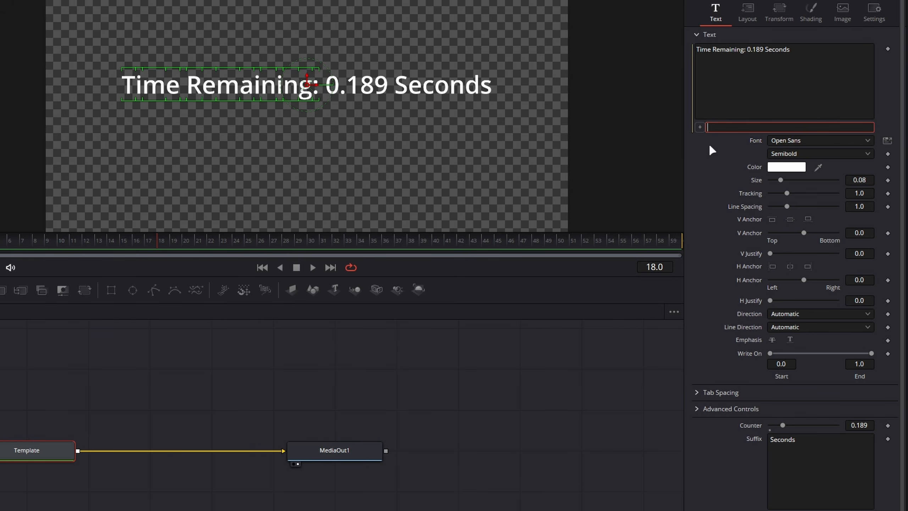
pyautogui.write('Text')
pyautogui.write('(string.')
pyautogui.write('format')
pyautogui.write('("%')
pyautogui.write('s')
pyautogui.write(' %')
pyautogui.write('f')
pyautogui.write('.')
pyautogui.write('2f ')
pyautogui.write('%')
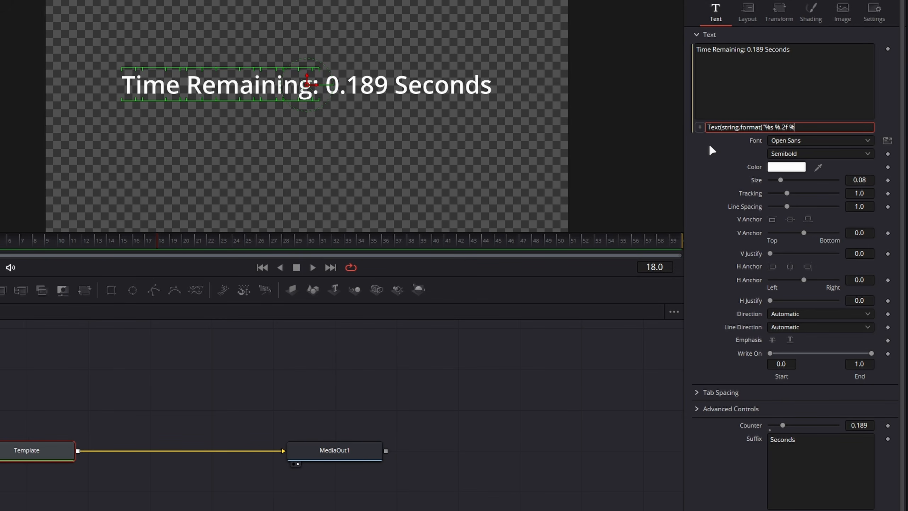
pyautogui.write('s", Prefix,')
# Supply Prefix.Value, Counter, Suffix.Value as the string.format arguments, close both parentheses and apply the expression.
pyautogui.press('BackSpace')
pyautogui.press('BackSpace')
pyautogui.write('.Value, Counter, Suffix.')
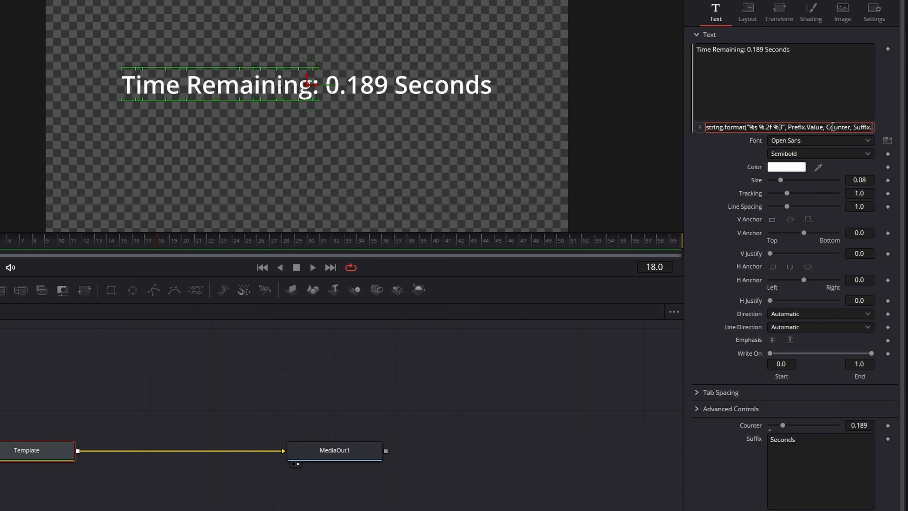
pyautogui.write('Value))')
pyautogui.press('Return')
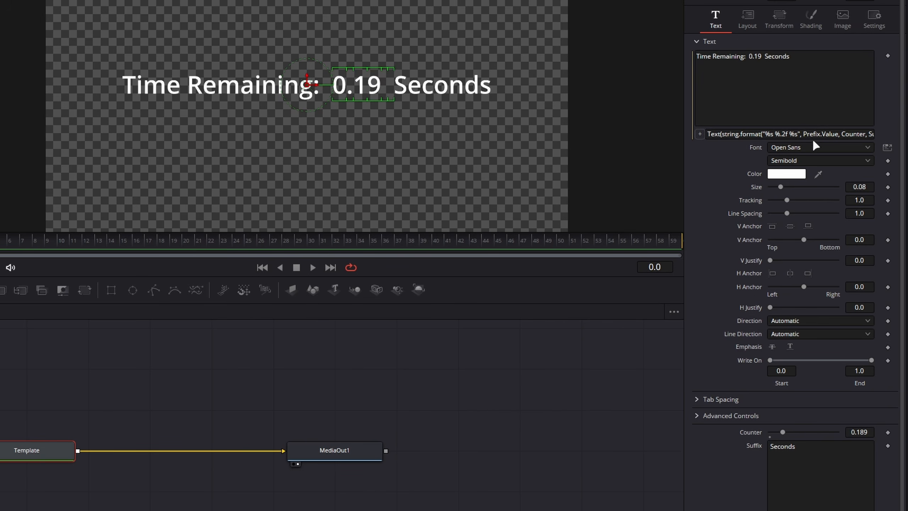
# Limit the counter to one decimal place by making the number placeholder %.1f in the Template node's text expression.
pyautogui.click(788, 133)
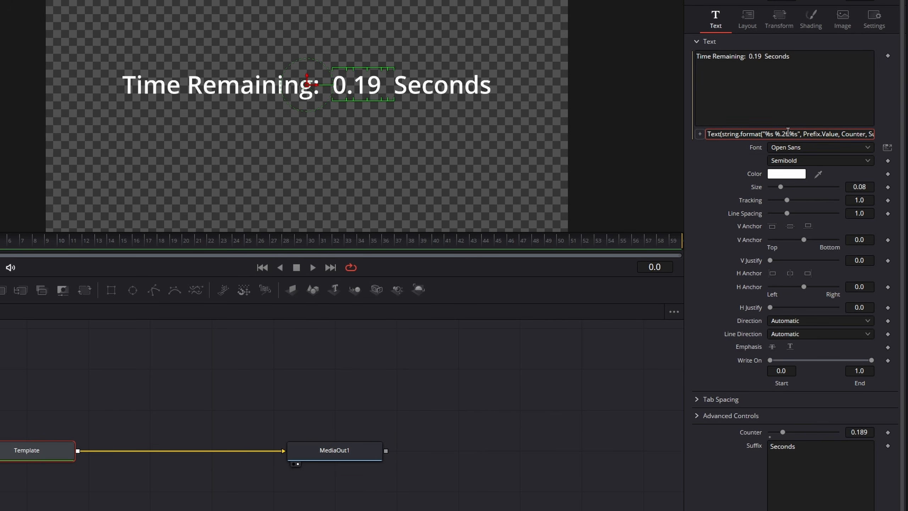
pyautogui.press('BackSpace')
pyautogui.write('1')
pyautogui.press('Tab')
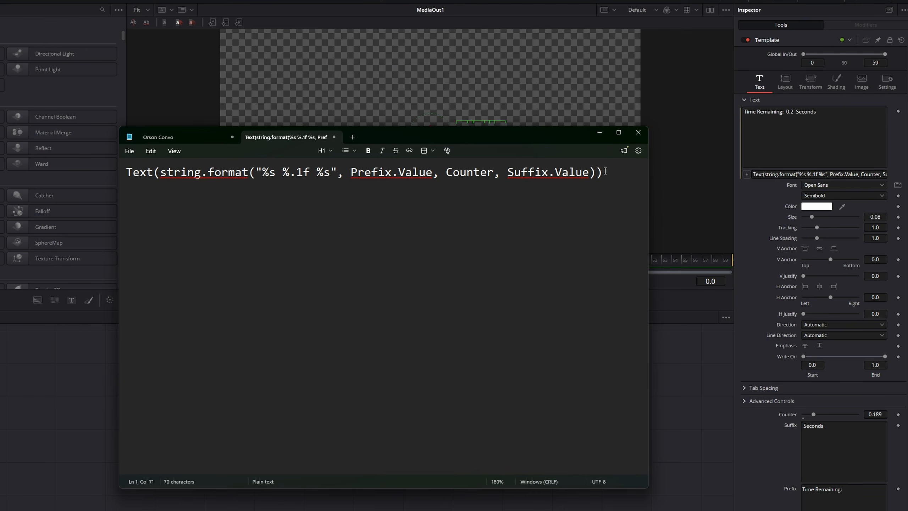
# Switch to Notepad and select the entire Text(string.format("%s %.1f %s", Prefix.Value, Counter, Suffix.Value)) expression.
pyautogui.moveTo(603, 172); pyautogui.dragTo(81, 195)
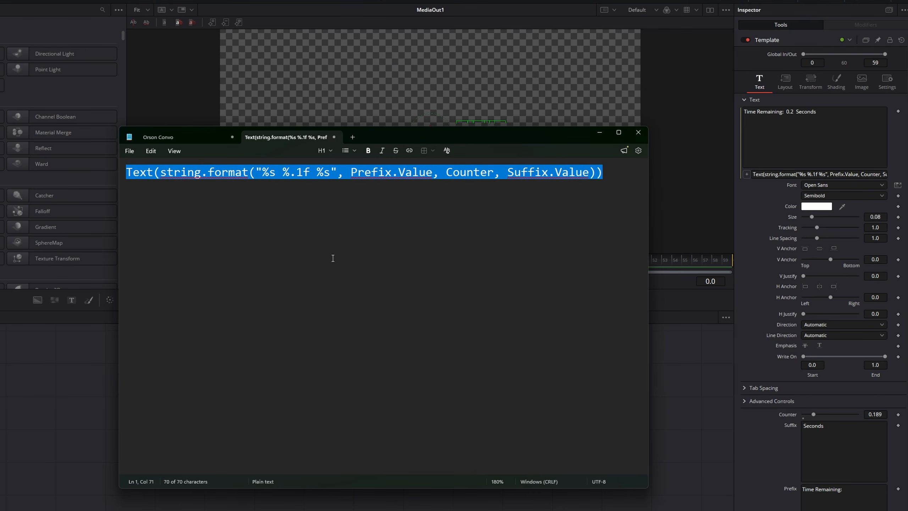